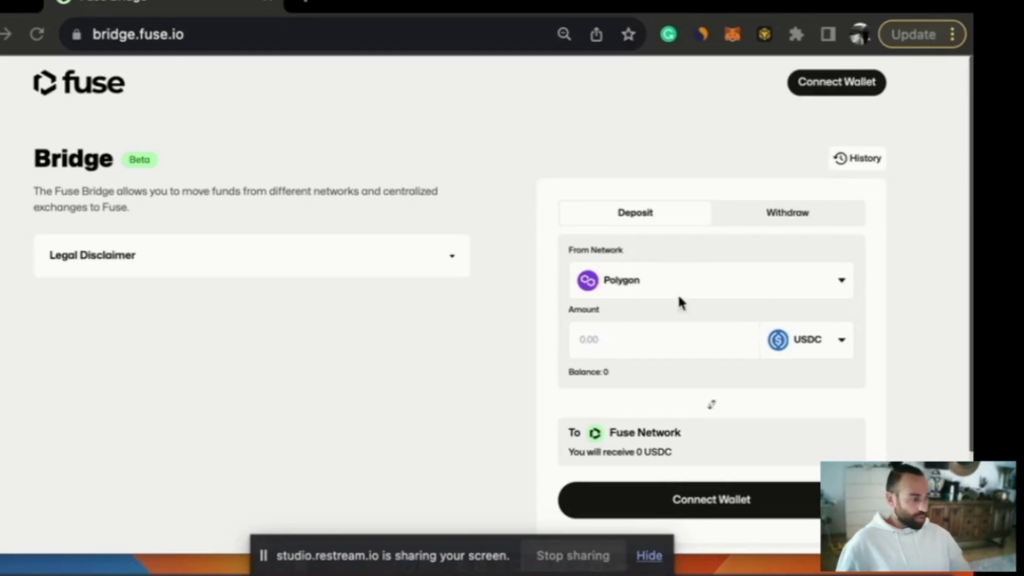
- Browse the From Network source list, including exchanges Binance, Coinbase, KuCoin and Huobi Global
{"action": "left_click", "coordinate": [834, 283]}
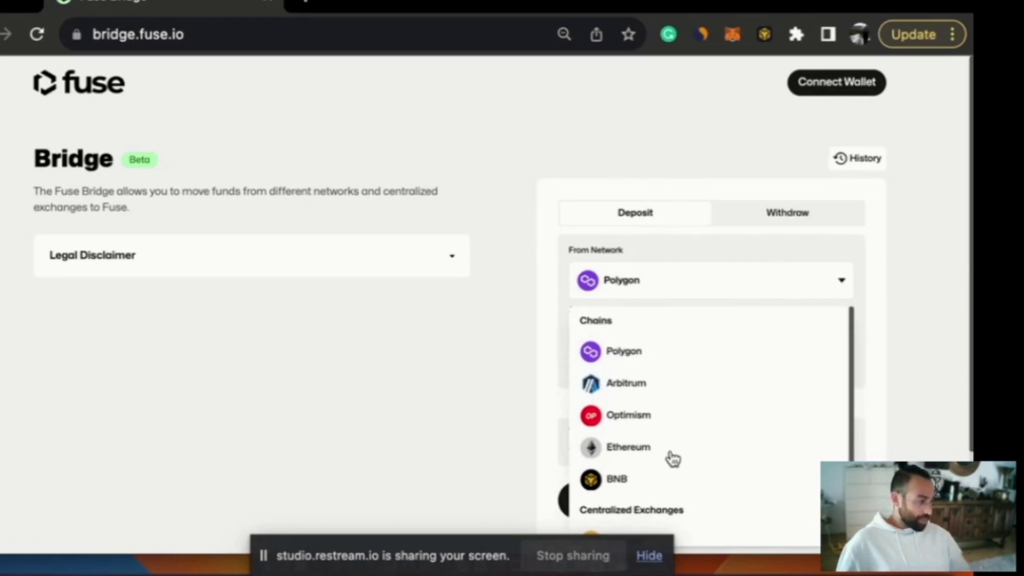
{"action": "scroll", "coordinate": [672, 459], "scroll_direction": "down", "scroll_amount": 3}
{"action": "scroll", "coordinate": [679, 414], "scroll_direction": "down", "scroll_amount": 1}
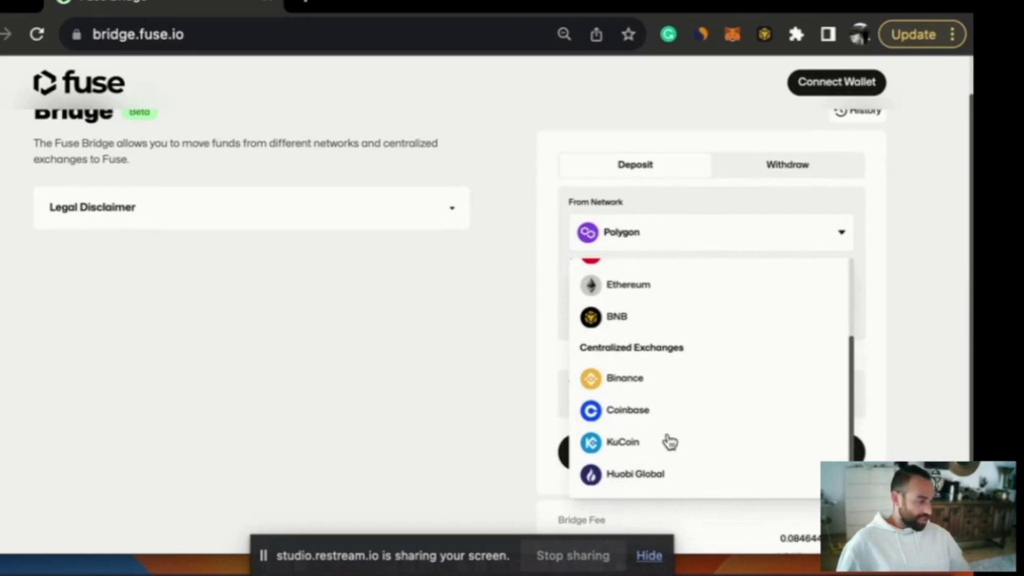
{"action": "scroll", "coordinate": [680, 477], "scroll_direction": "up", "scroll_amount": 3}
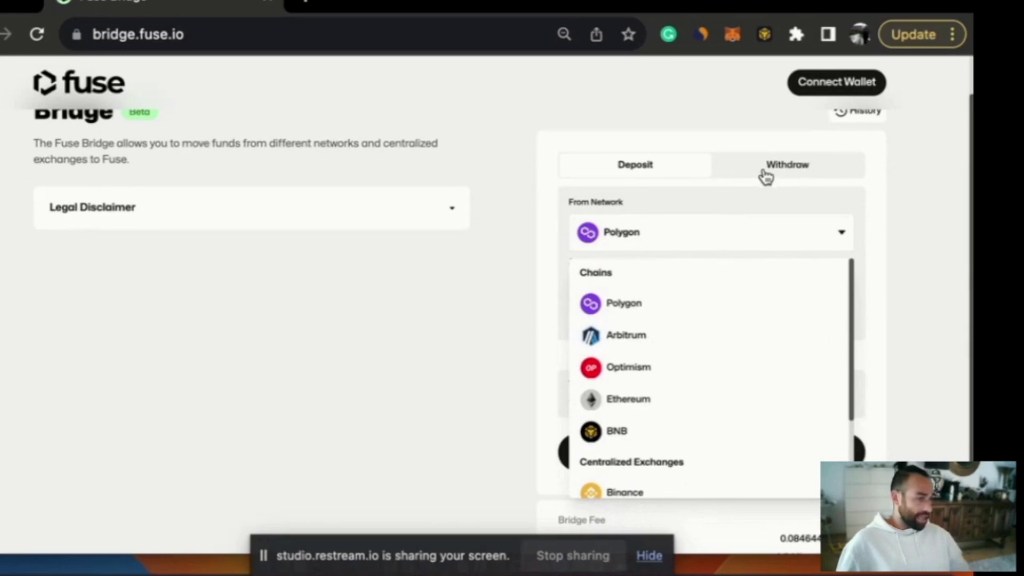
{"action": "left_click", "coordinate": [785, 173]}
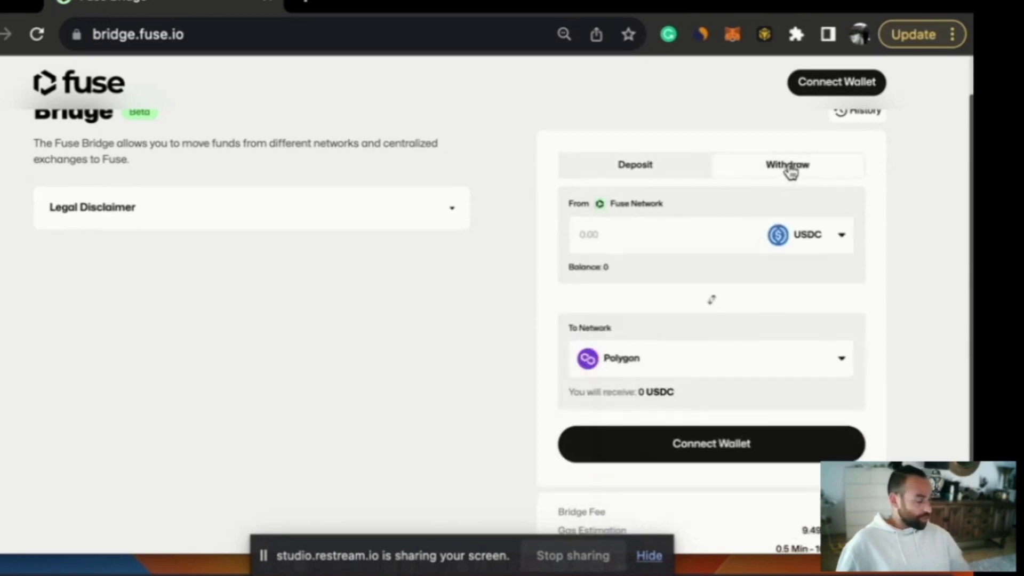
{"action": "left_click", "coordinate": [645, 361]}
{"action": "scroll", "coordinate": [655, 415], "scroll_direction": "down", "scroll_amount": 2}
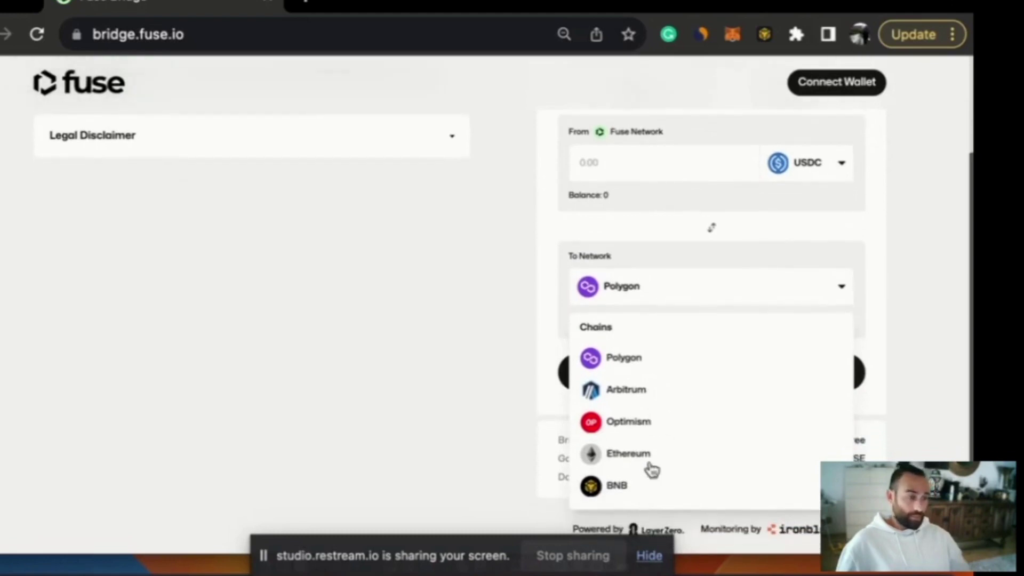
{"action": "left_click", "coordinate": [922, 204]}
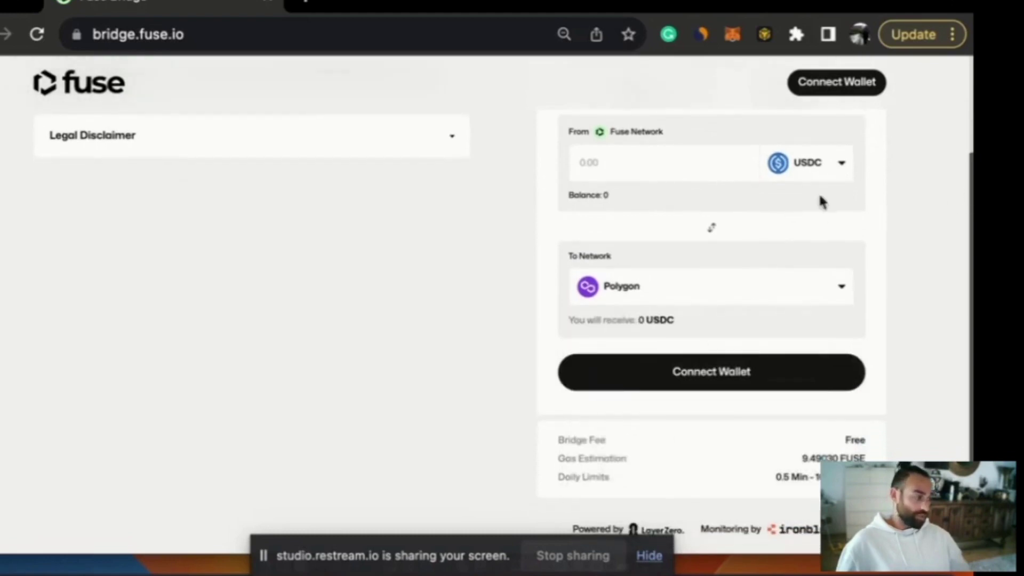
{"action": "scroll", "coordinate": [800, 186], "scroll_direction": "up", "scroll_amount": 2}
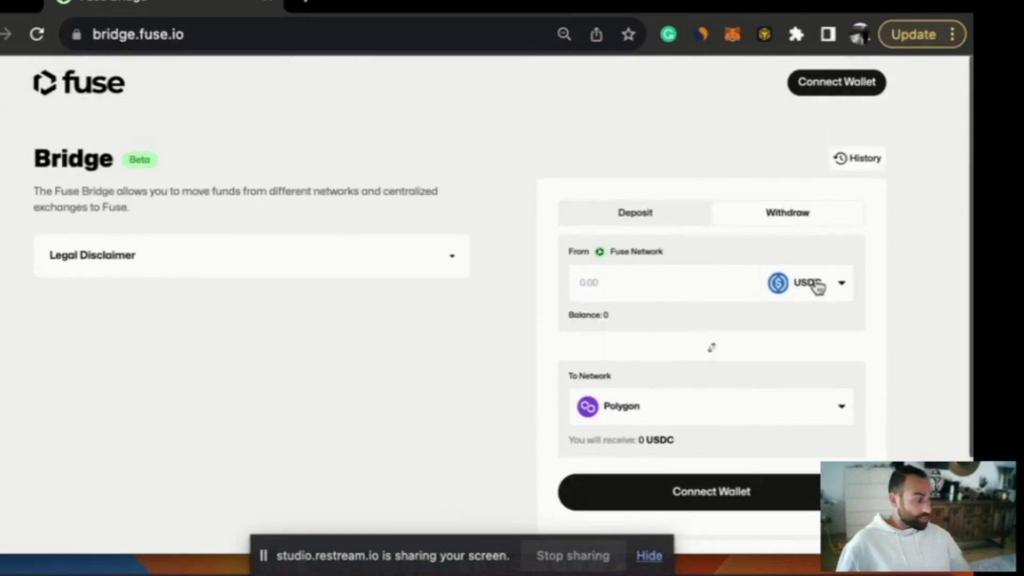
{"action": "left_click", "coordinate": [817, 286]}
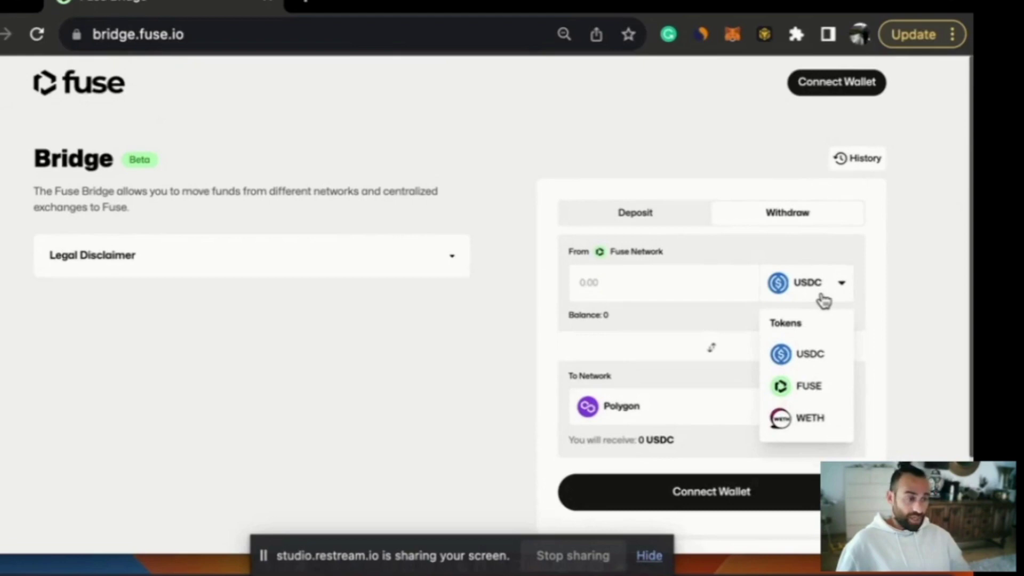
{"action": "left_click", "coordinate": [835, 290]}
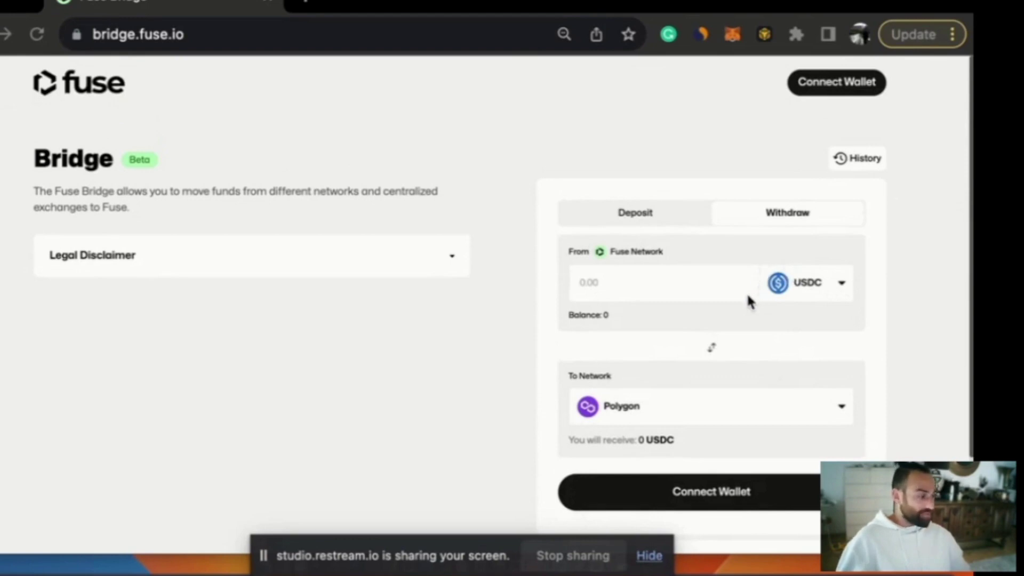
- Switch to the Deposit form and choose Ethereum as the source network
{"action": "left_click", "coordinate": [658, 220]}
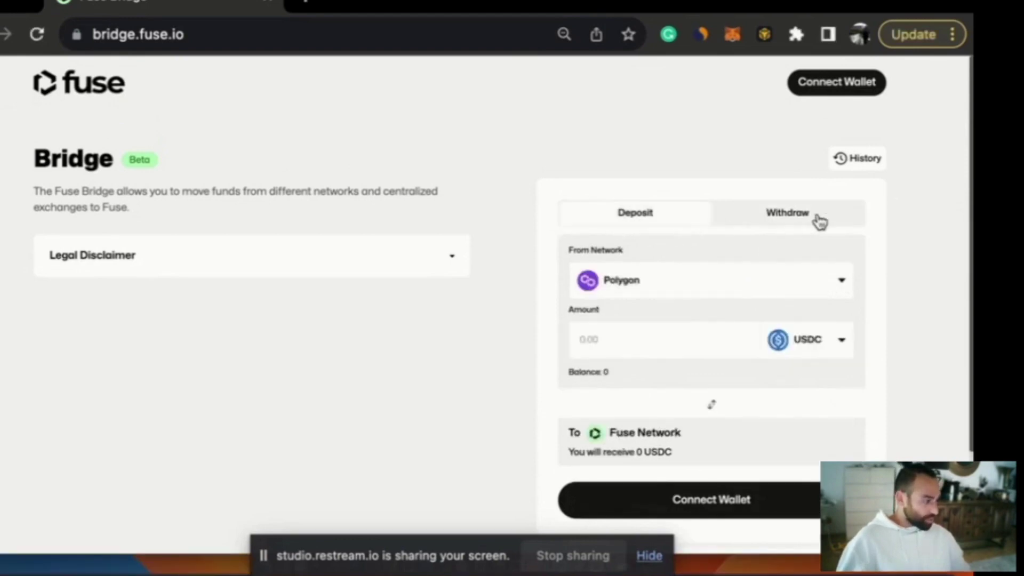
{"action": "left_click", "coordinate": [820, 221]}
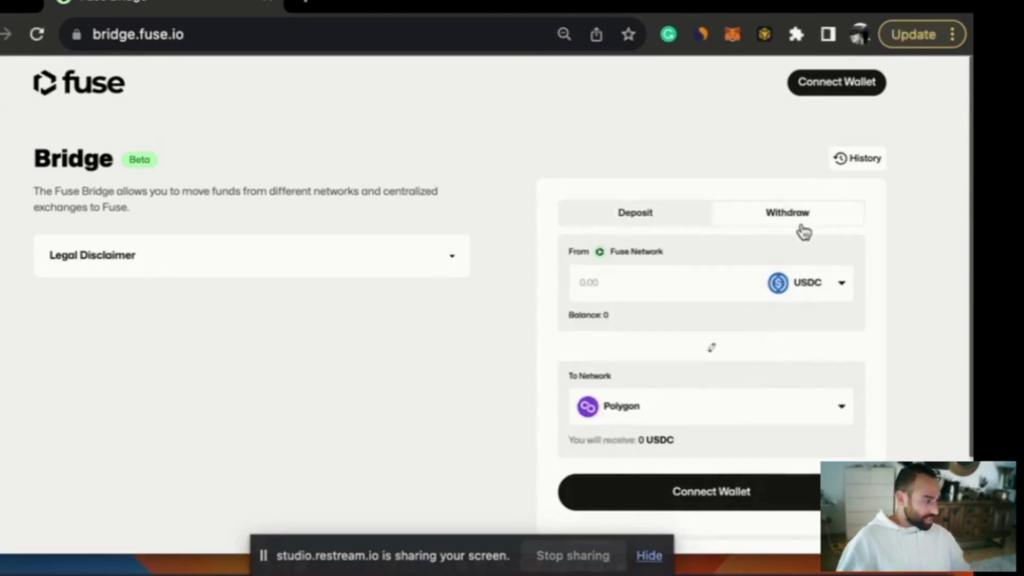
{"action": "left_click", "coordinate": [660, 219]}
{"action": "left_click", "coordinate": [777, 288]}
{"action": "scroll", "coordinate": [673, 336], "scroll_direction": "down", "scroll_amount": 2}
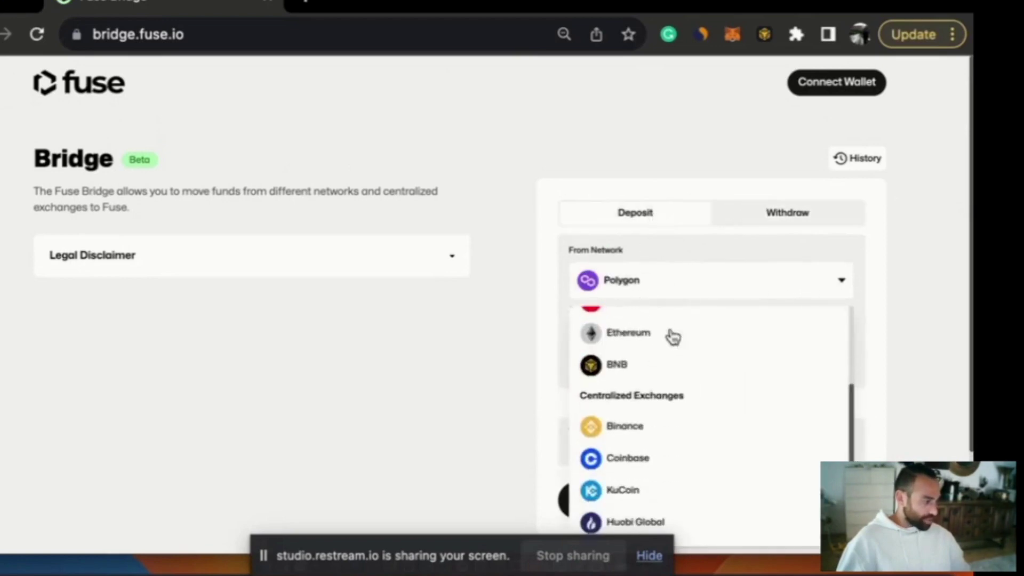
{"action": "scroll", "coordinate": [667, 352], "scroll_direction": "up", "scroll_amount": 1}
{"action": "left_click", "coordinate": [664, 372]}
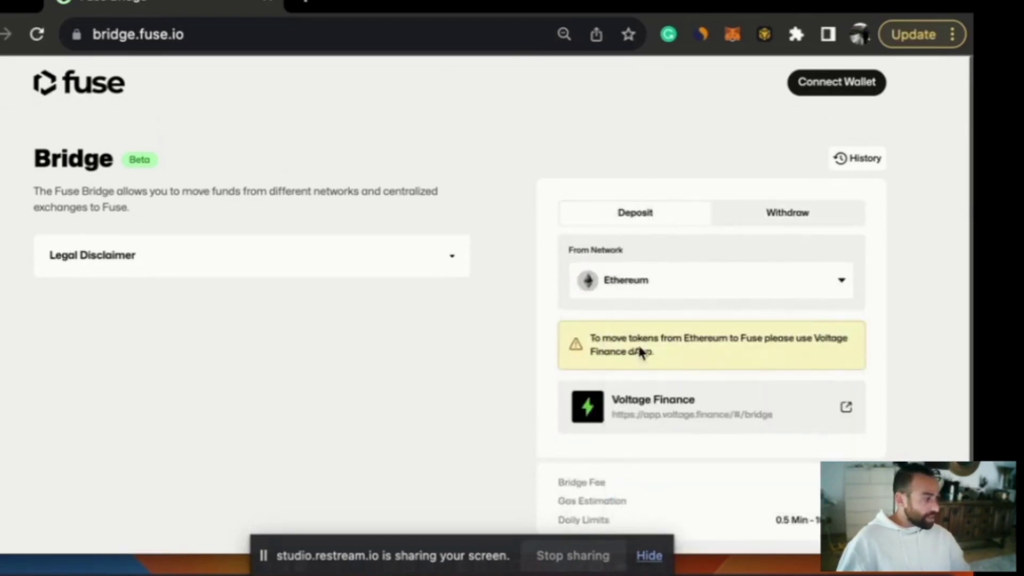
- Open the recommended Voltage Finance bridge in a new tab
{"action": "scroll", "coordinate": [664, 359], "scroll_direction": "down", "scroll_amount": 1}
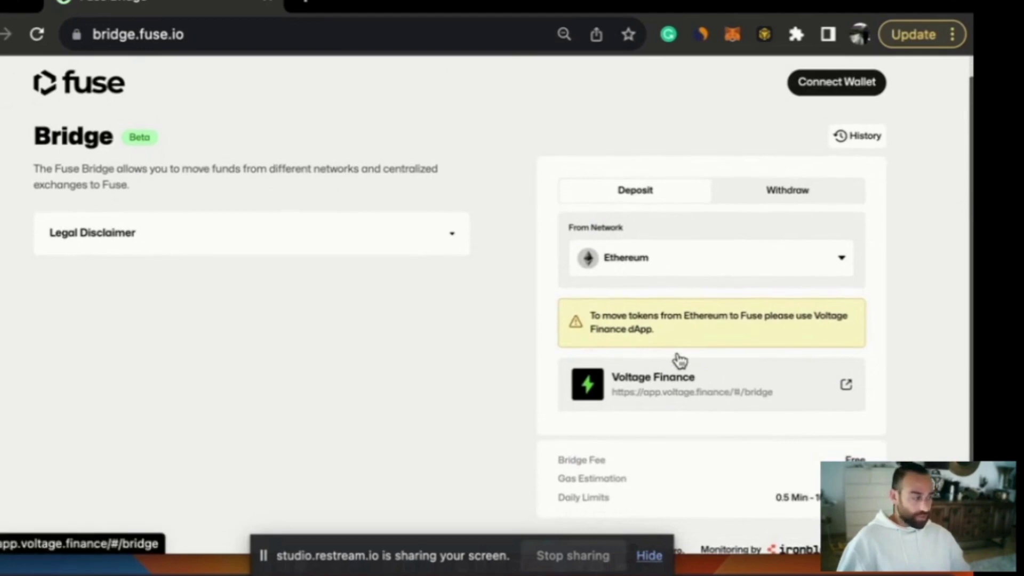
{"action": "scroll", "coordinate": [679, 361], "scroll_direction": "down", "scroll_amount": 1}
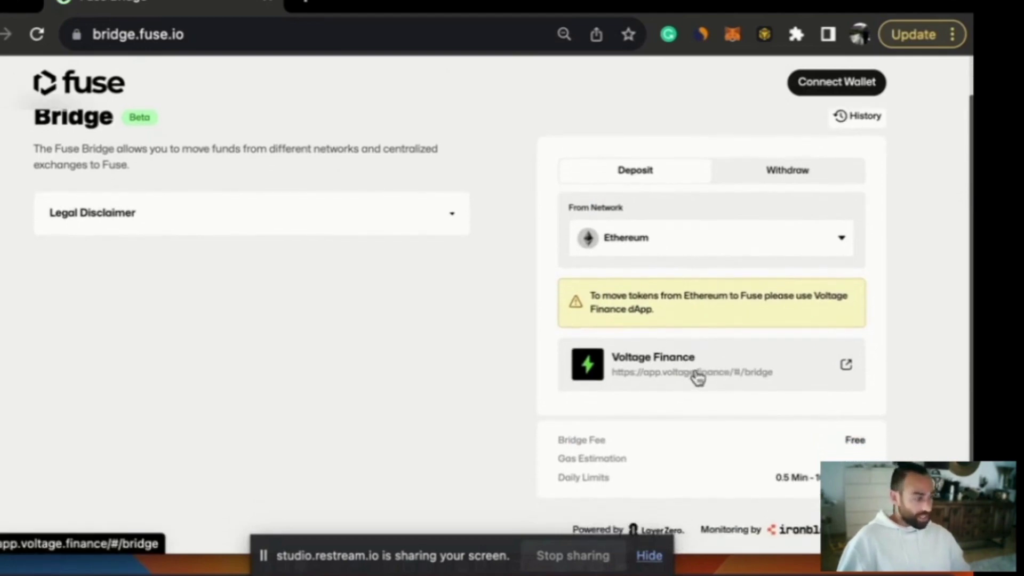
{"action": "left_click", "coordinate": [738, 375]}
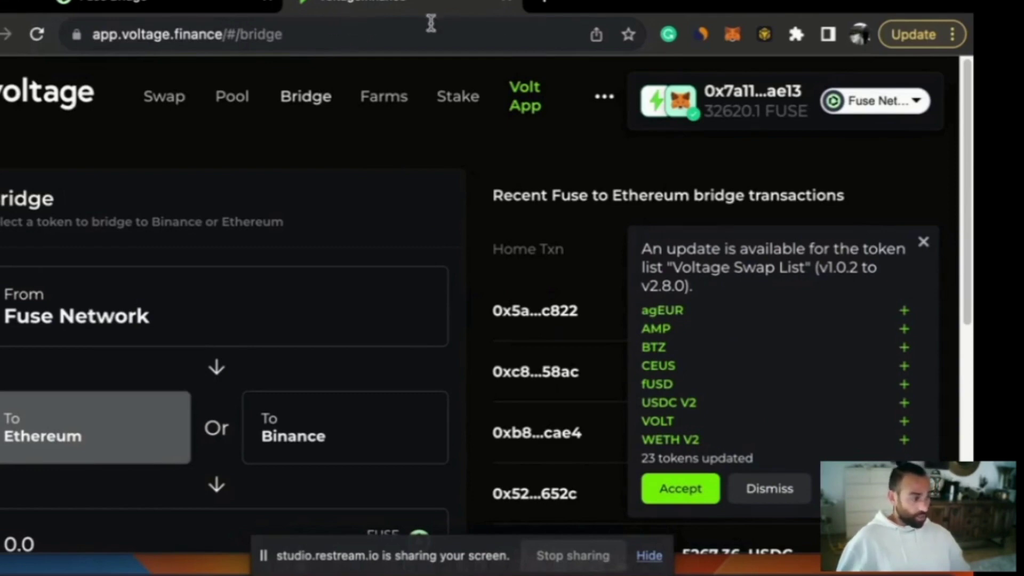
{"action": "left_click", "coordinate": [510, 3]}
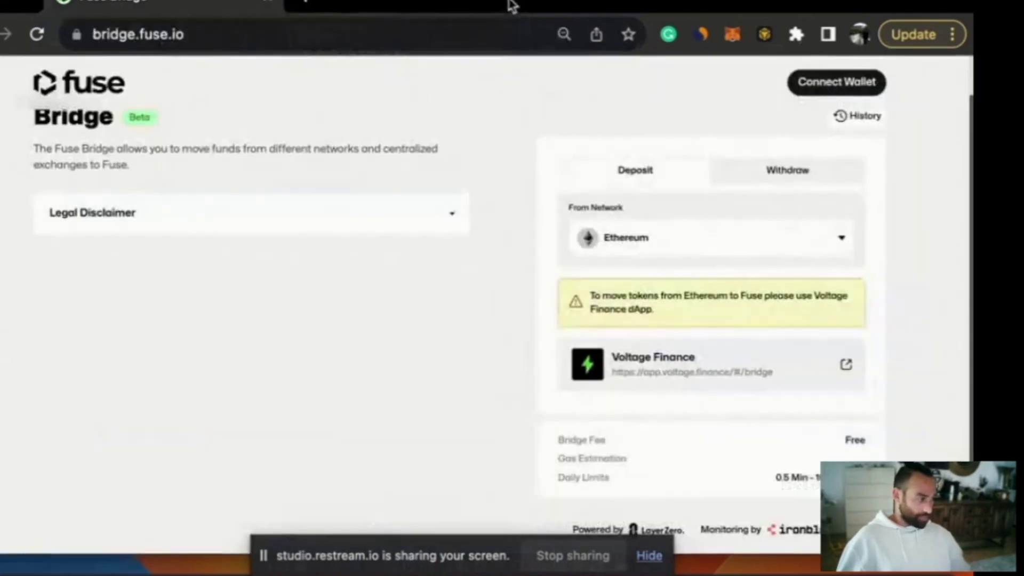
{"action": "scroll", "coordinate": [297, 91], "scroll_direction": "up", "scroll_amount": 2}
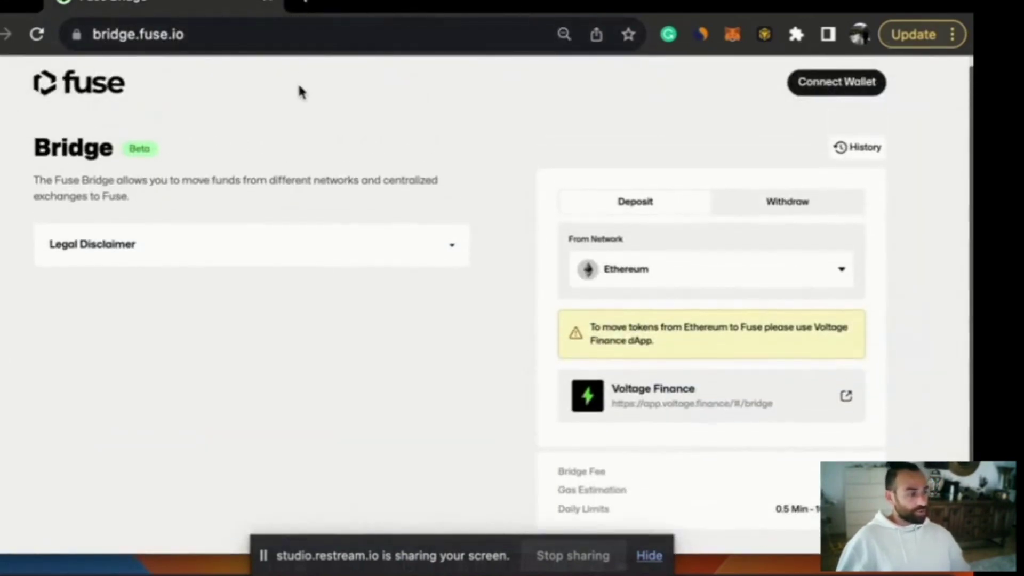
{"action": "left_click", "coordinate": [221, 37]}
{"action": "key", "text": "ctrl+a"}
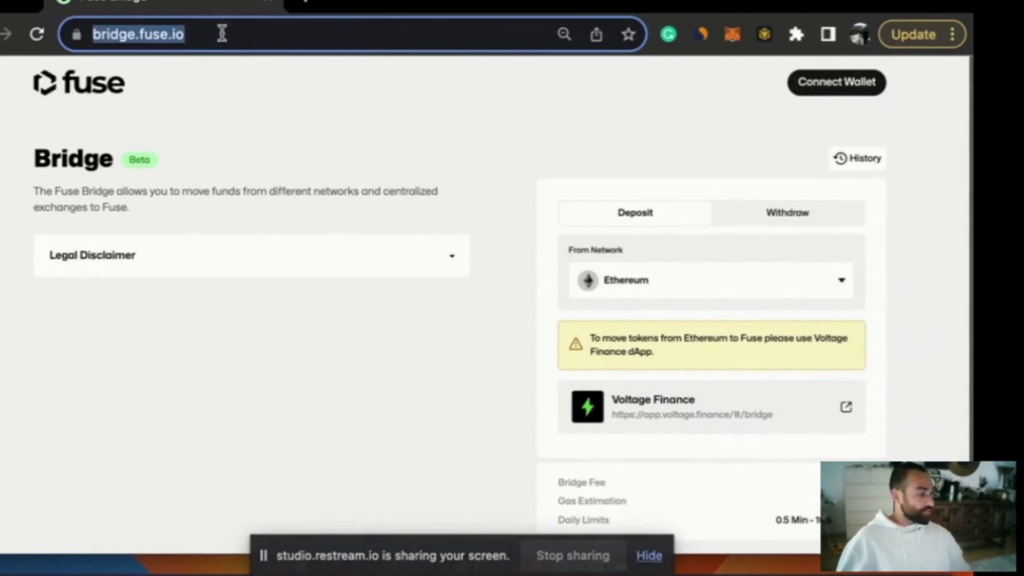
{"action": "left_click", "coordinate": [224, 35]}
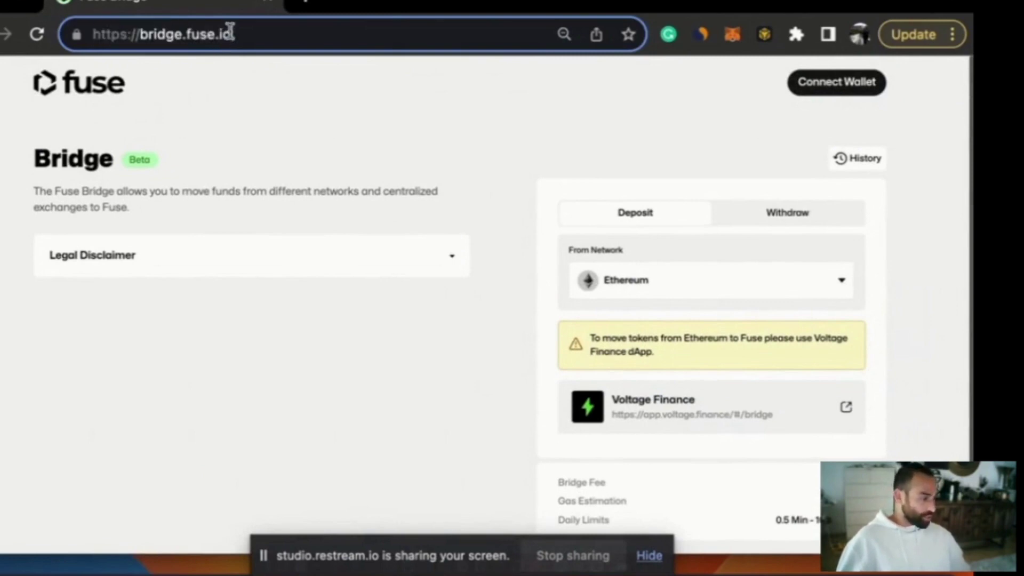
{"action": "left_click_drag", "start_coordinate": [250, 34], "coordinate": [80, 34]}
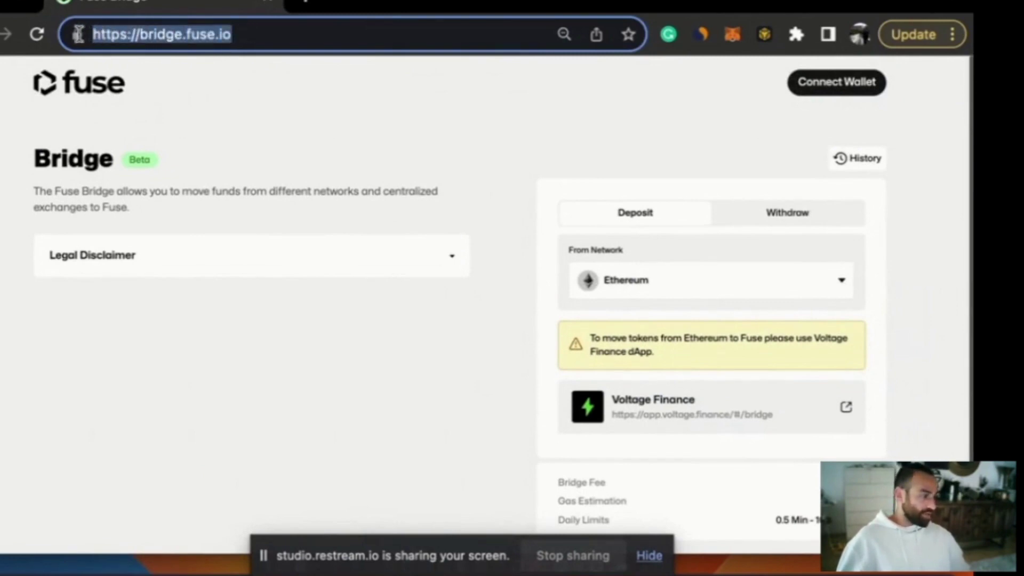
{"action": "left_click", "coordinate": [316, 37]}
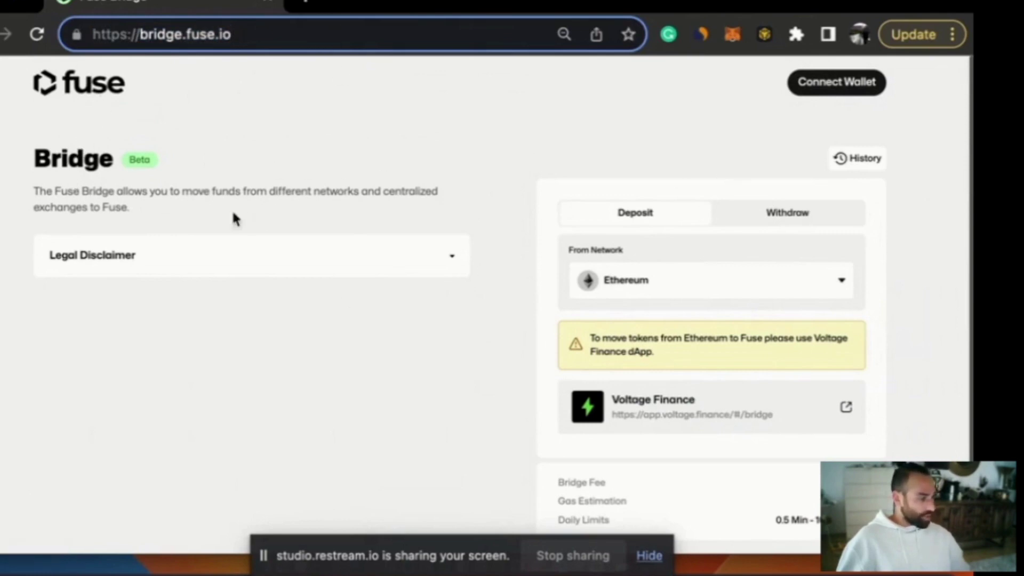
- Review the deposit form: Ethereum source via Voltage Finance with a Free bridge fee
{"action": "scroll", "coordinate": [743, 281], "scroll_direction": "down", "scroll_amount": 1}
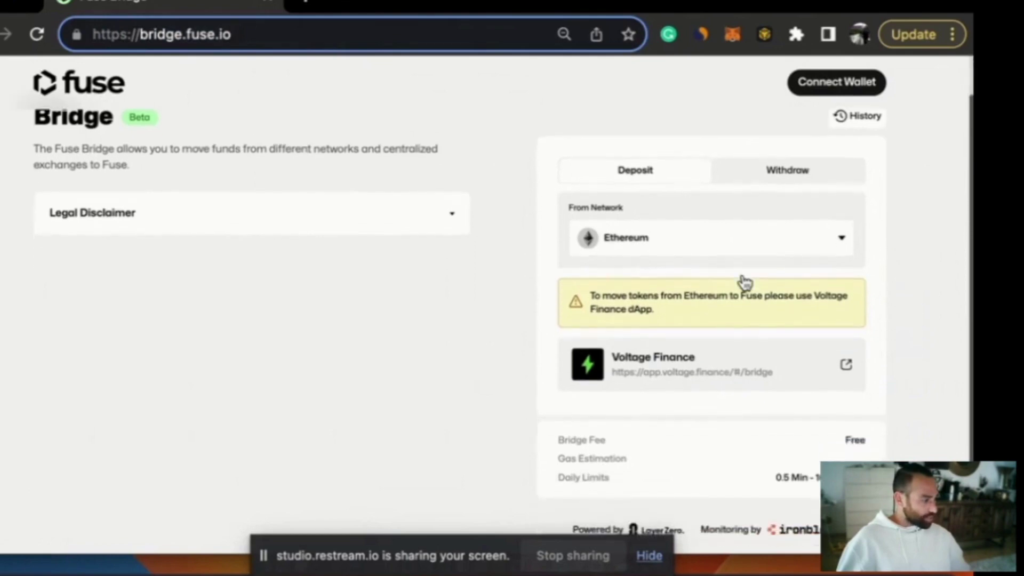
{"action": "scroll", "coordinate": [743, 282], "scroll_direction": "up", "scroll_amount": 1}
{"action": "scroll", "coordinate": [677, 235], "scroll_direction": "down", "scroll_amount": 2}
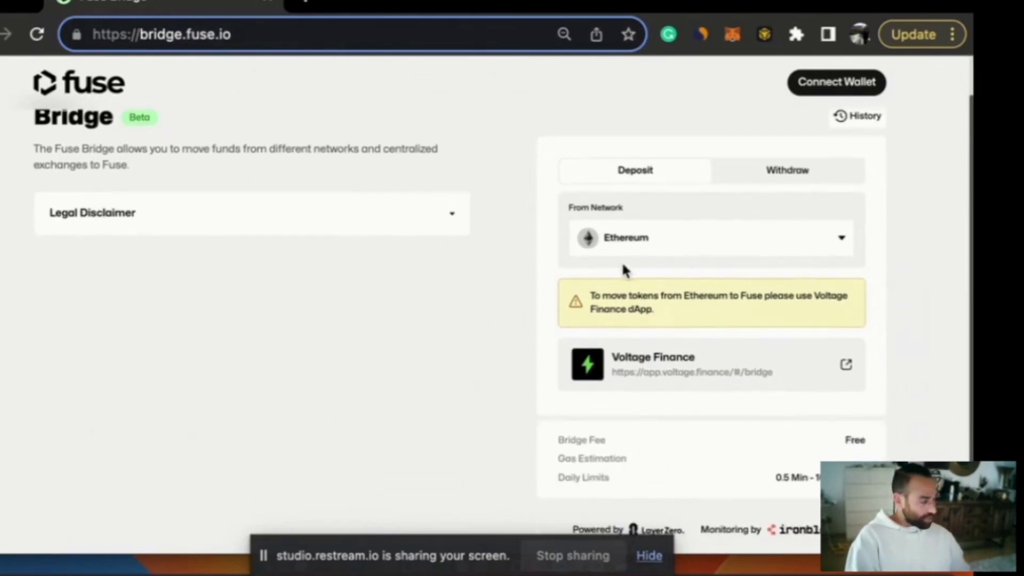
{"action": "scroll", "coordinate": [624, 269], "scroll_direction": "up", "scroll_amount": 2}
{"action": "scroll", "coordinate": [625, 277], "scroll_direction": "down", "scroll_amount": 1}
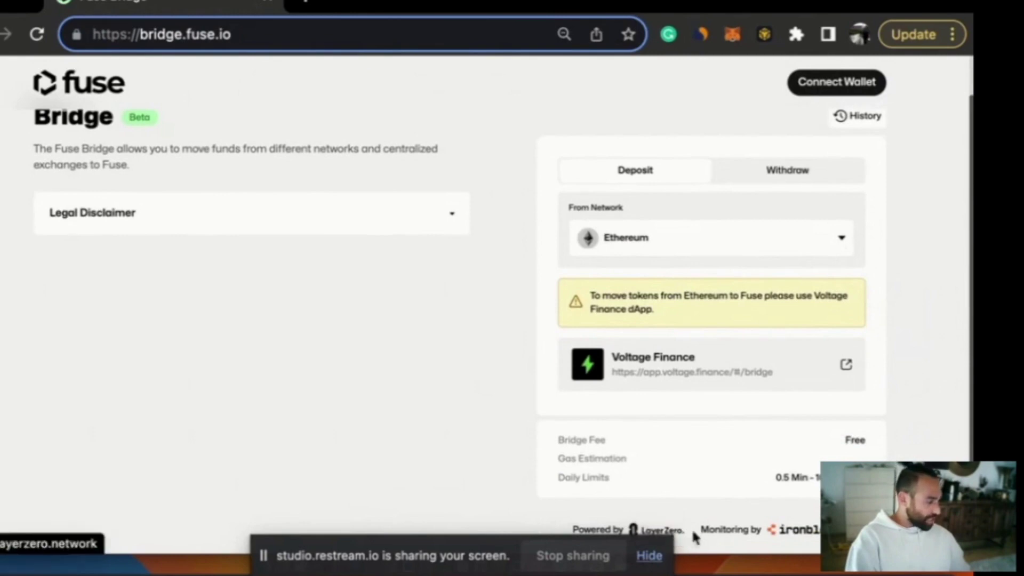
{"action": "scroll", "coordinate": [803, 539], "scroll_direction": "up", "scroll_amount": 1}
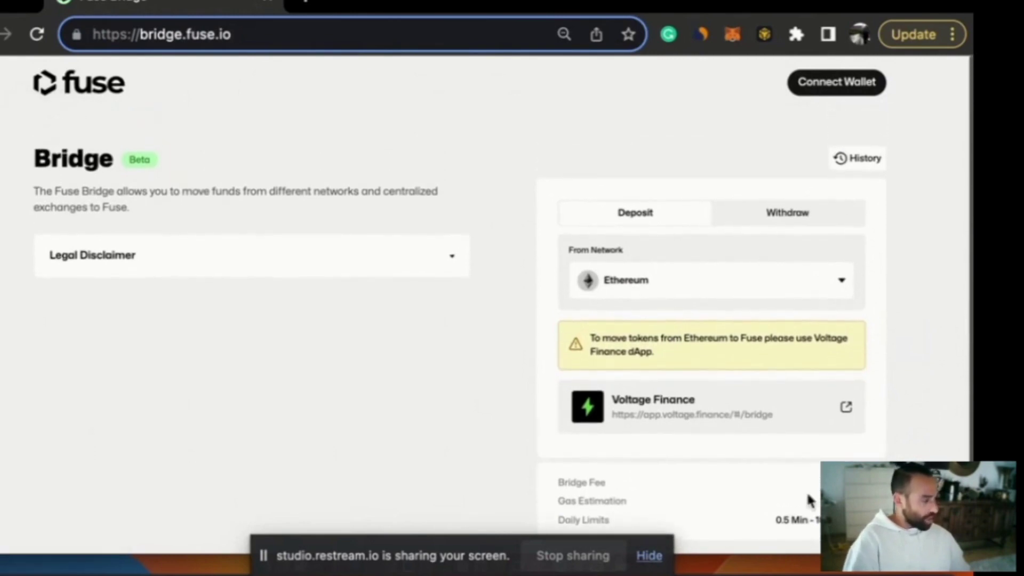
- Connect the MetaMask wallet, showing a 32620.1 Fuse balance, and dismiss the success notice
{"action": "left_click", "coordinate": [861, 85]}
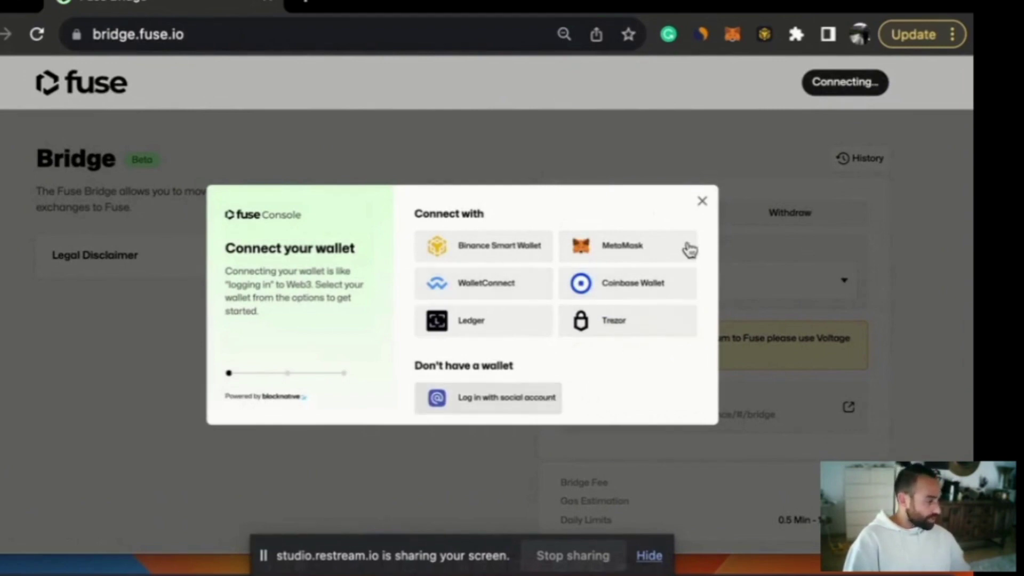
{"action": "left_click", "coordinate": [650, 251]}
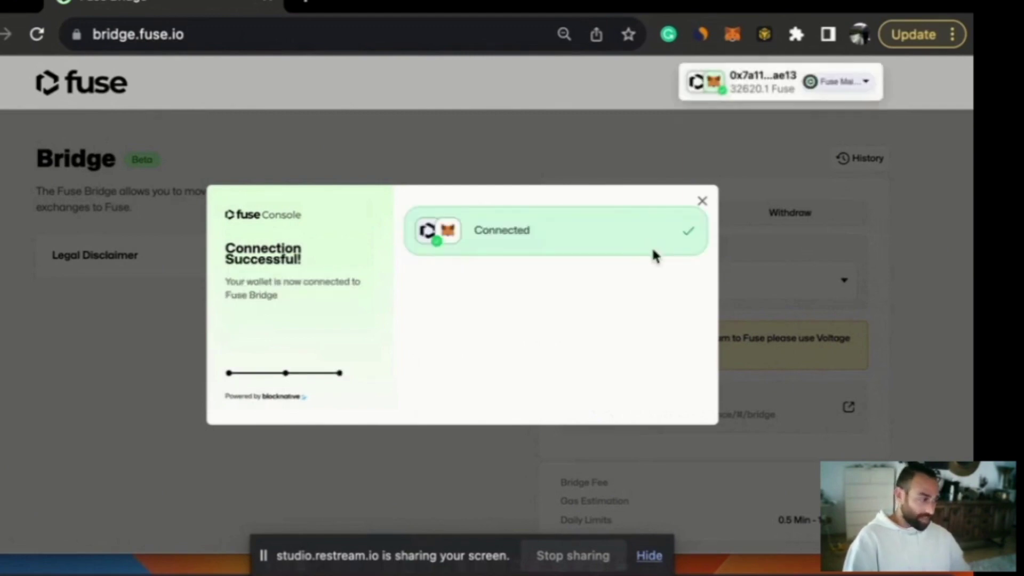
{"action": "left_click", "coordinate": [700, 204]}
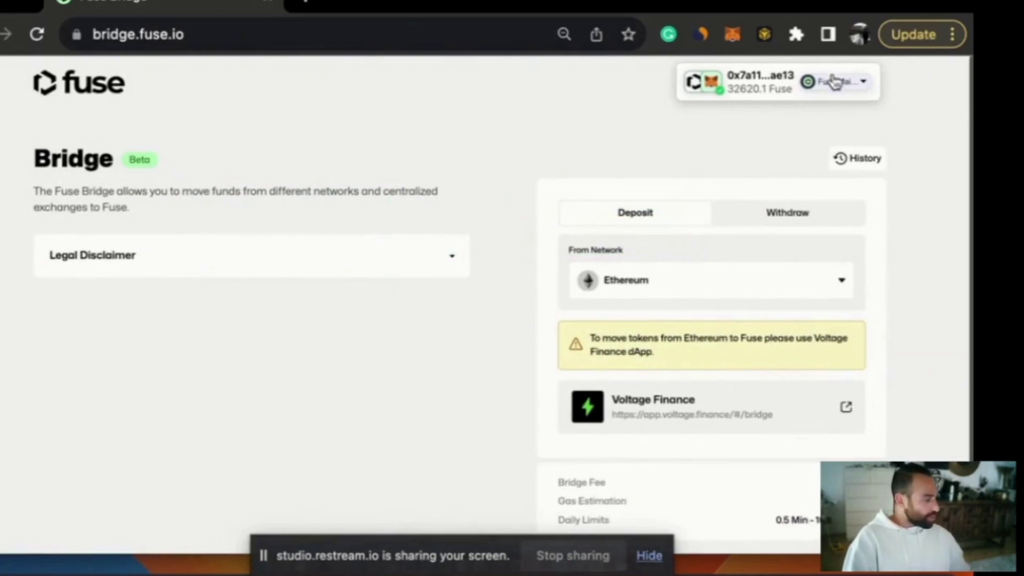
- Switch to the Withdraw form, pick FUSE as the token and enter 50
{"action": "left_click", "coordinate": [858, 85]}
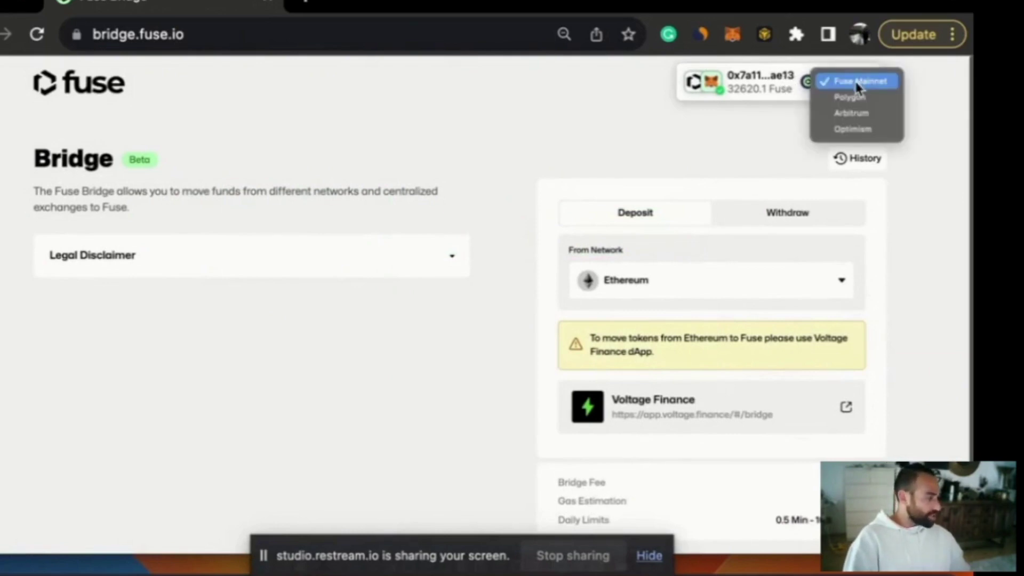
{"action": "left_click", "coordinate": [864, 84]}
{"action": "scroll", "coordinate": [718, 180], "scroll_direction": "down", "scroll_amount": 1}
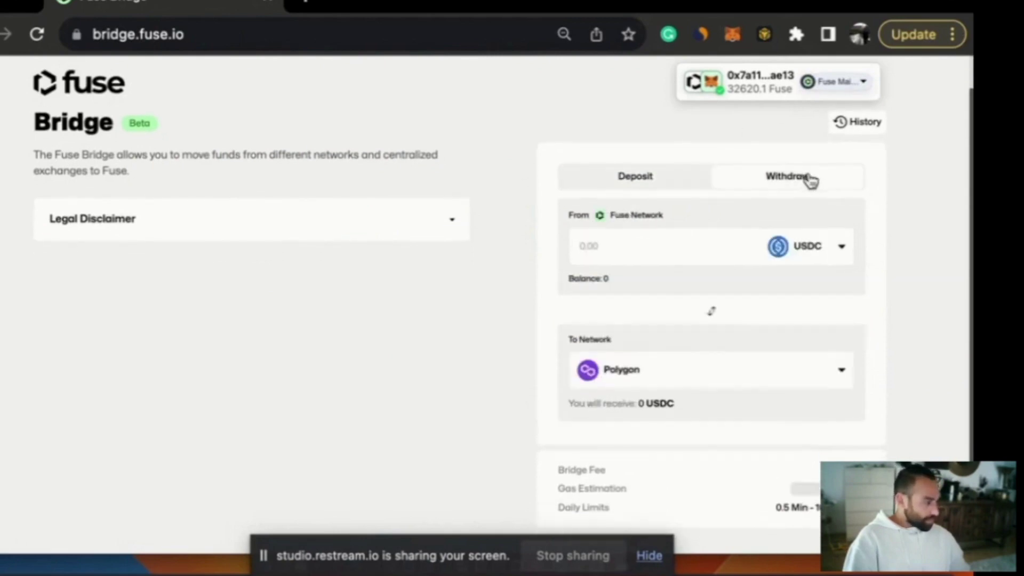
{"action": "left_click", "coordinate": [830, 256]}
{"action": "left_click", "coordinate": [808, 355]}
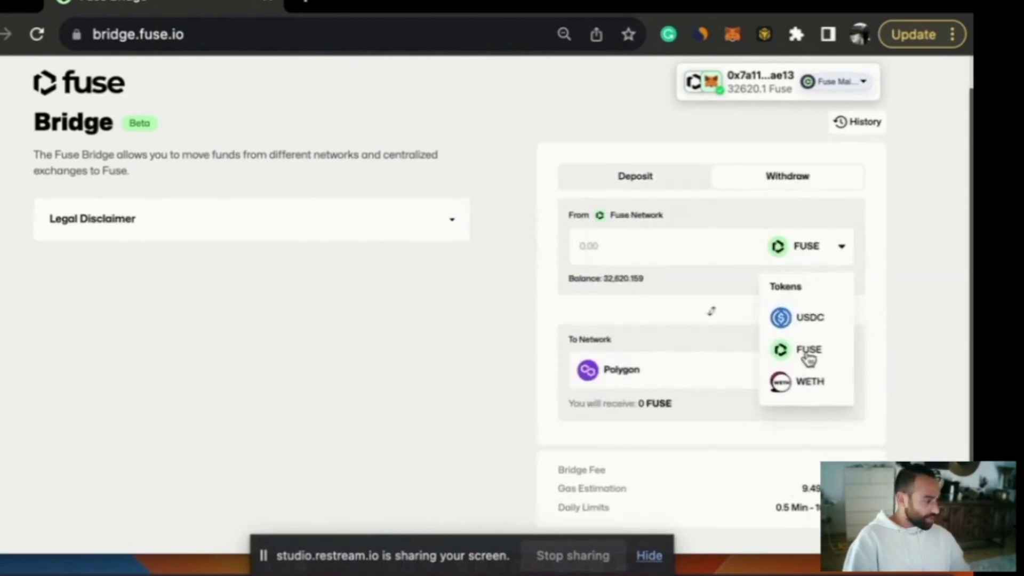
{"action": "left_click", "coordinate": [659, 240]}
{"action": "type", "text": "50"}
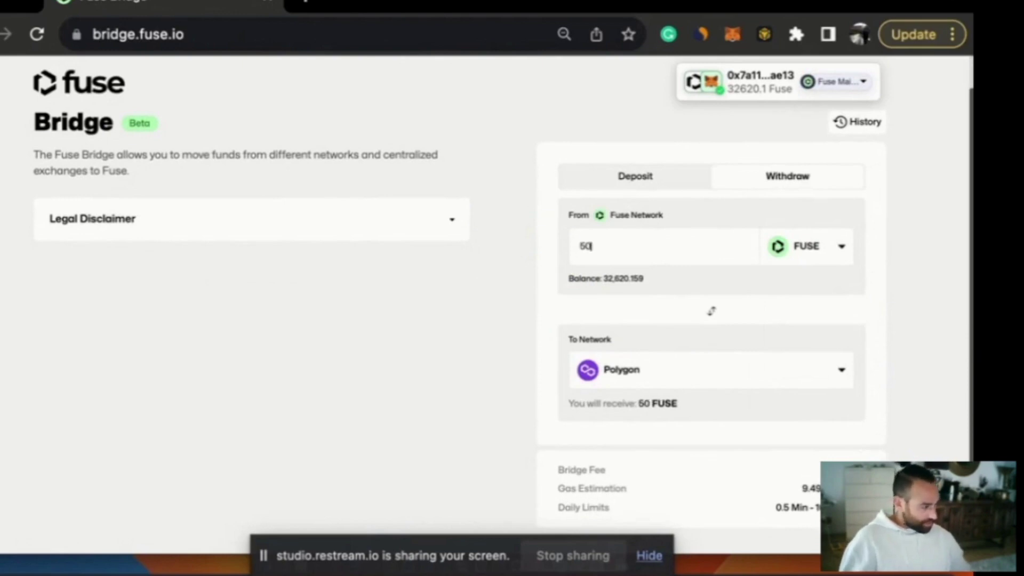
- Reconfirm FUSE as the withdrawal token and return to the 50 amount
{"action": "scroll", "coordinate": [647, 368], "scroll_direction": "down", "scroll_amount": 1}
{"action": "scroll", "coordinate": [656, 357], "scroll_direction": "up", "scroll_amount": 1}
{"action": "scroll", "coordinate": [657, 356], "scroll_direction": "down", "scroll_amount": 1}
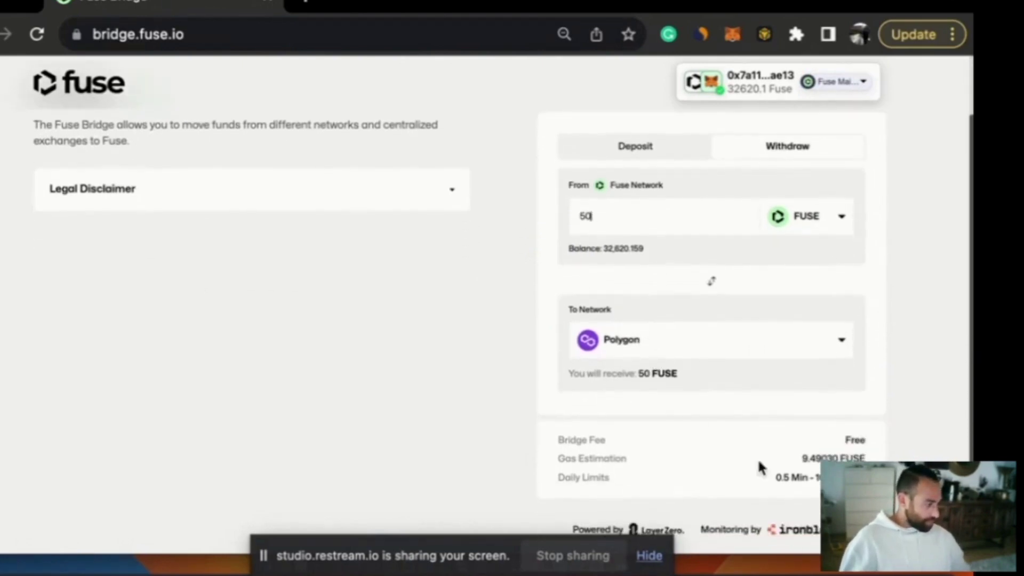
{"action": "left_click", "coordinate": [808, 220]}
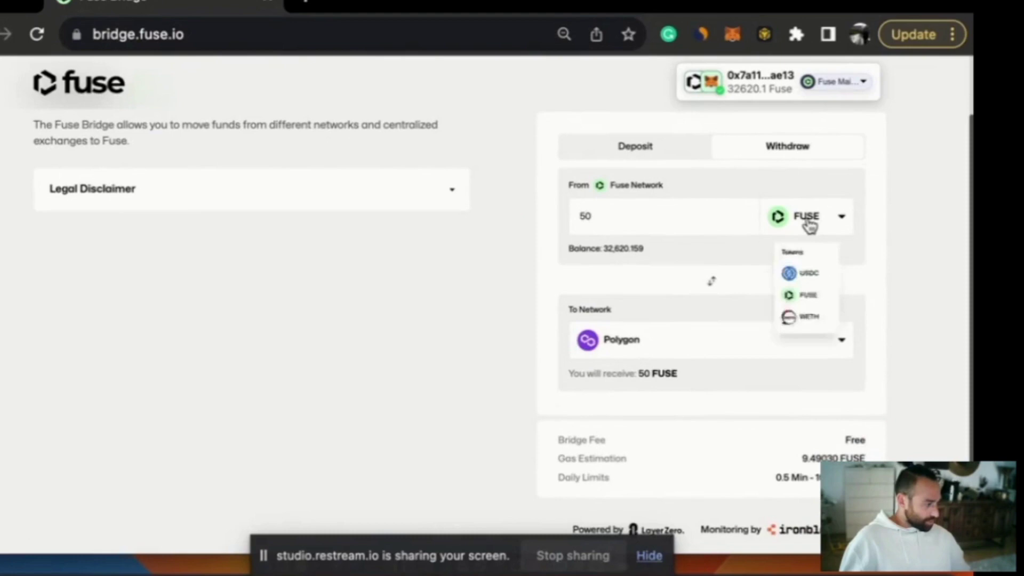
{"action": "left_click", "coordinate": [808, 318]}
{"action": "left_click", "coordinate": [624, 217]}
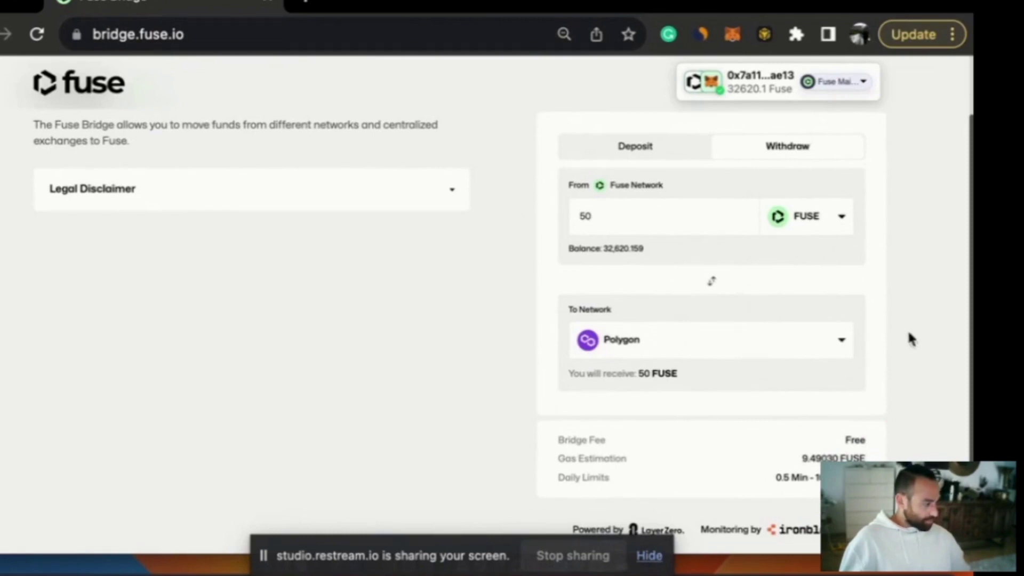
- Choose Polygon as the destination, receiving 50 FUSE with a 9.49030 FUSE gas estimate
{"action": "scroll", "coordinate": [894, 334], "scroll_direction": "up", "scroll_amount": 2}
{"action": "scroll", "coordinate": [874, 362], "scroll_direction": "down", "scroll_amount": 2}
{"action": "left_click", "coordinate": [689, 353]}
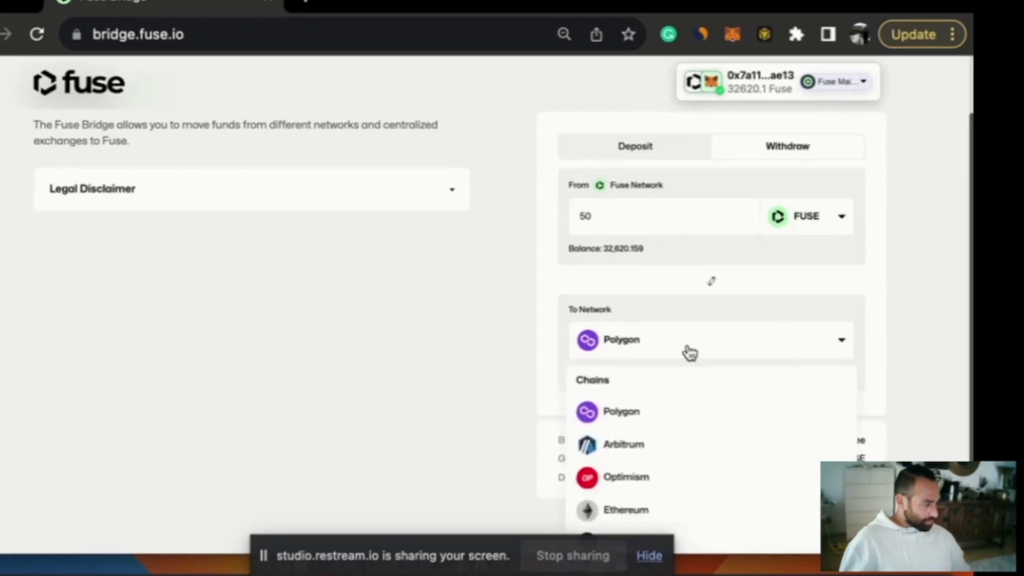
{"action": "left_click", "coordinate": [666, 414]}
{"action": "scroll", "coordinate": [693, 415], "scroll_direction": "up", "scroll_amount": 1}
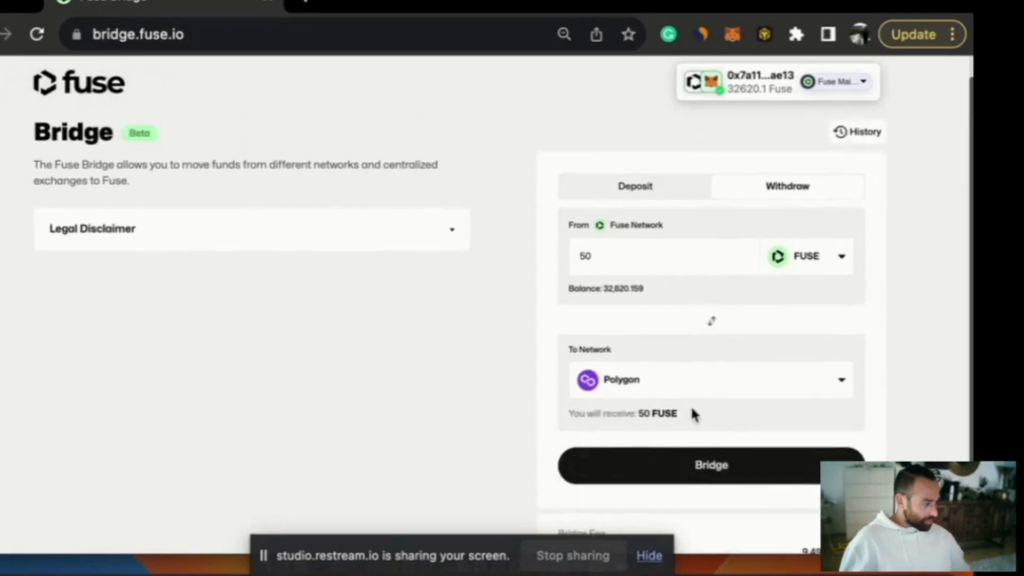
{"action": "scroll", "coordinate": [704, 424], "scroll_direction": "down", "scroll_amount": 1}
{"action": "scroll", "coordinate": [718, 432], "scroll_direction": "up", "scroll_amount": 1}
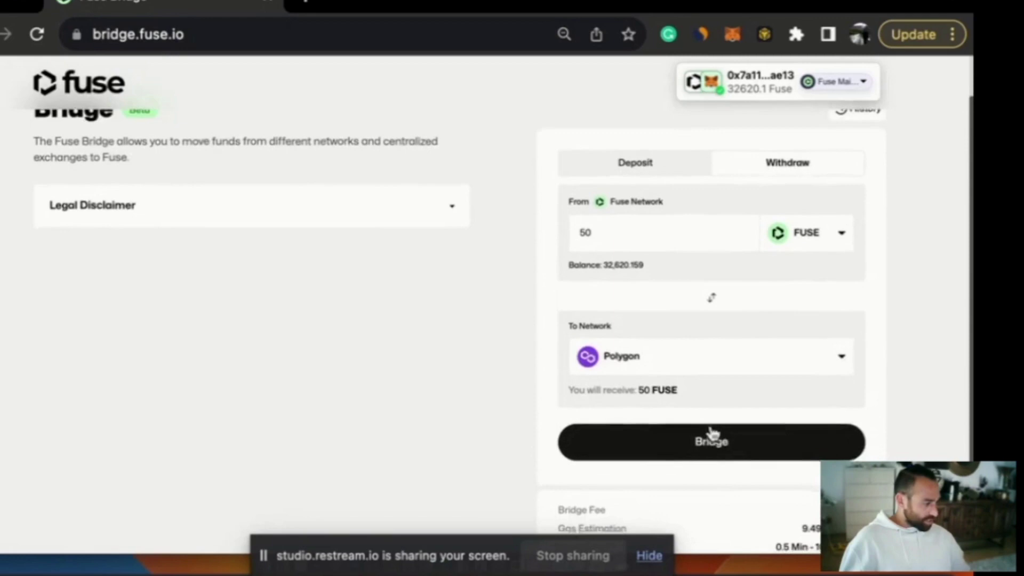
{"action": "scroll", "coordinate": [713, 433], "scroll_direction": "down", "scroll_amount": 1}
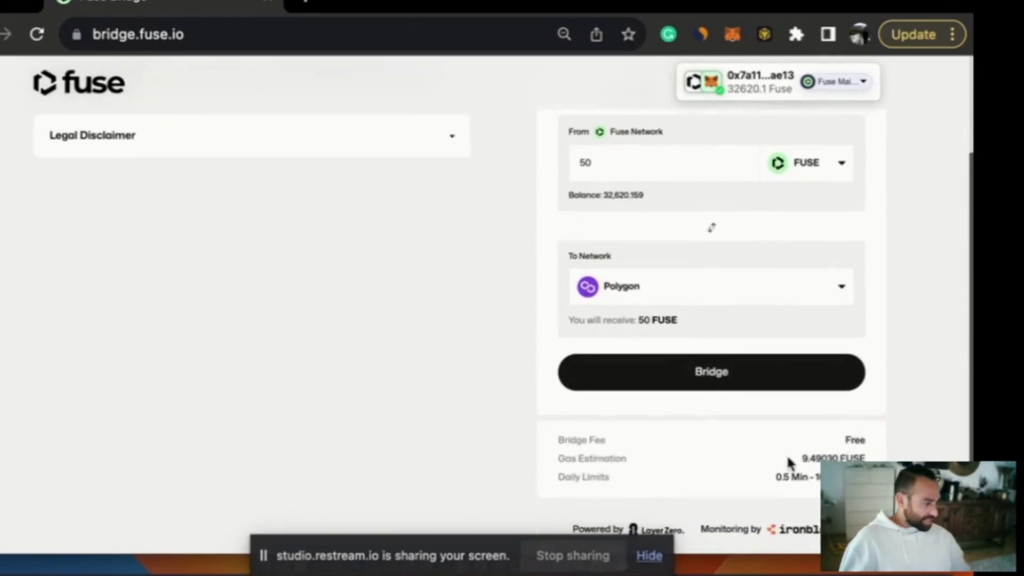
- Start the 50 FUSE bridge transfer and confirm the 59.4882243 FUSE transaction in MetaMask
{"action": "left_click", "coordinate": [762, 380]}
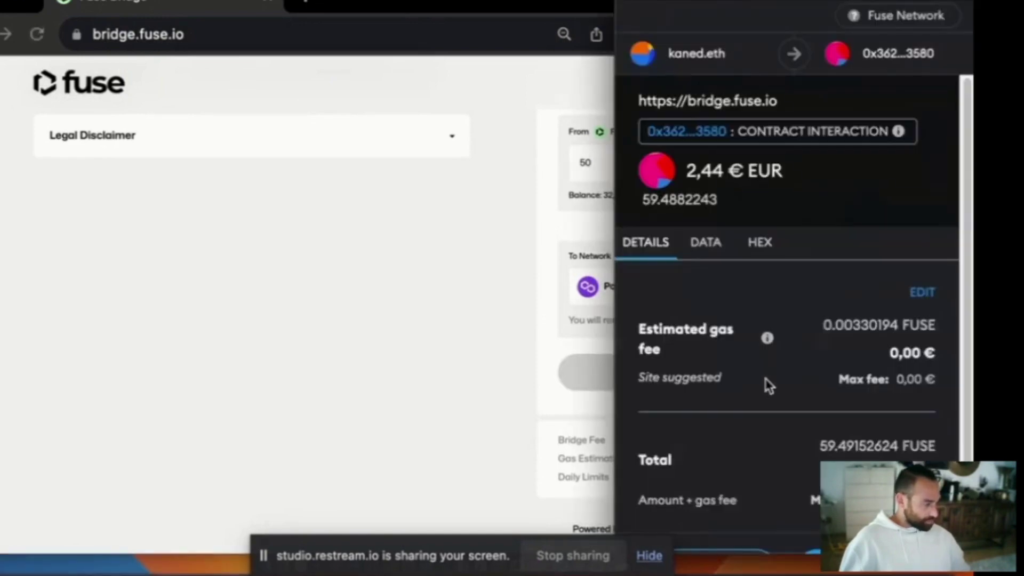
{"action": "scroll", "coordinate": [720, 267], "scroll_direction": "down", "scroll_amount": 2}
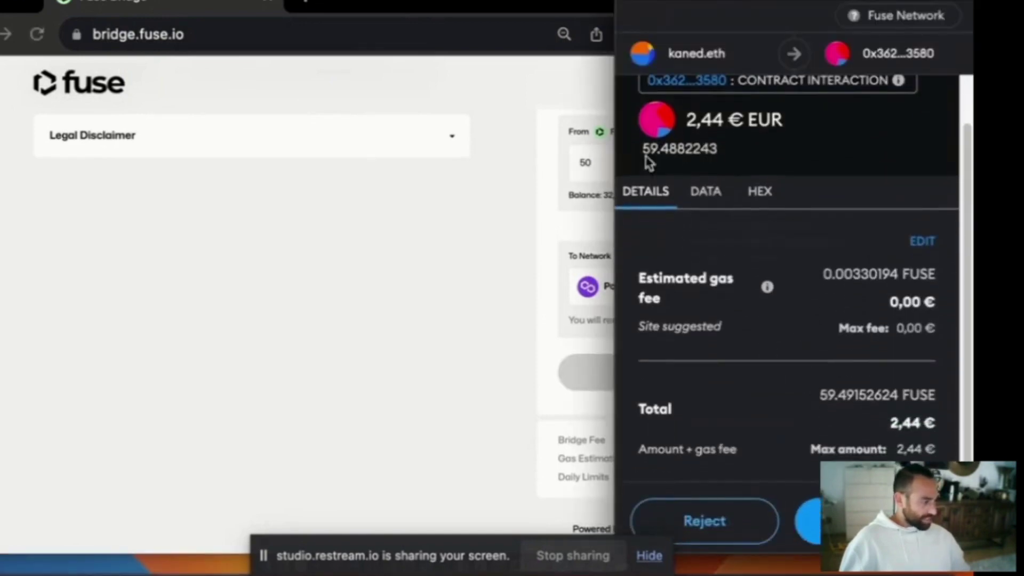
{"action": "left_click_drag", "start_coordinate": [654, 154], "coordinate": [677, 156]}
{"action": "left_click", "coordinate": [766, 160]}
{"action": "scroll", "coordinate": [768, 184], "scroll_direction": "up", "scroll_amount": 2}
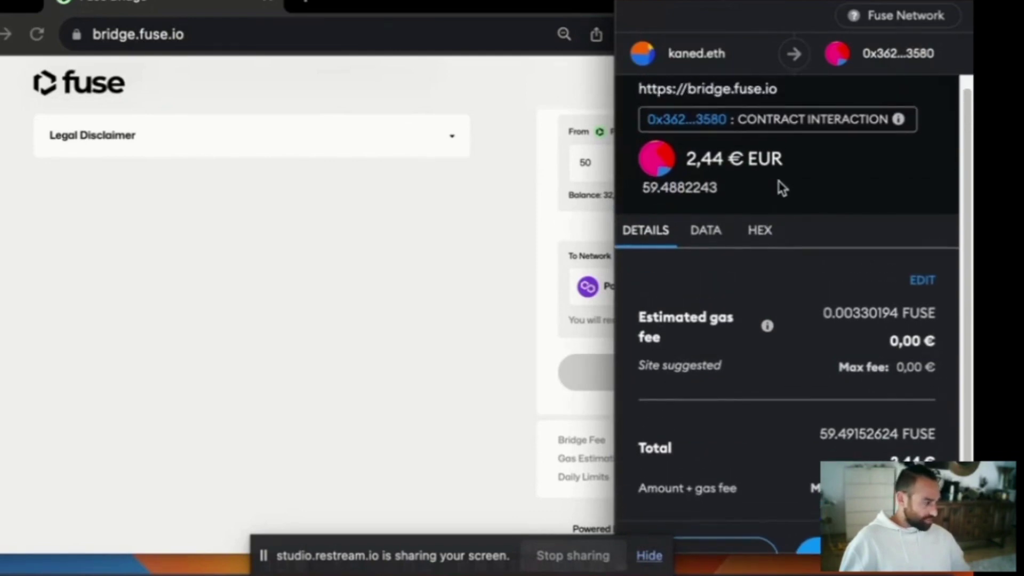
{"action": "scroll", "coordinate": [795, 275], "scroll_direction": "down", "scroll_amount": 2}
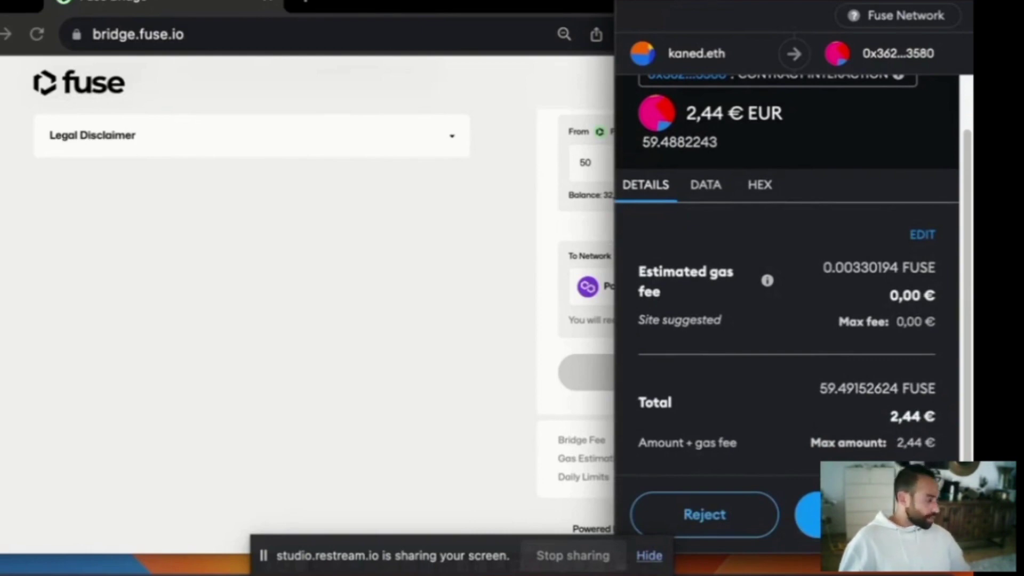
{"action": "left_click", "coordinate": [864, 515]}
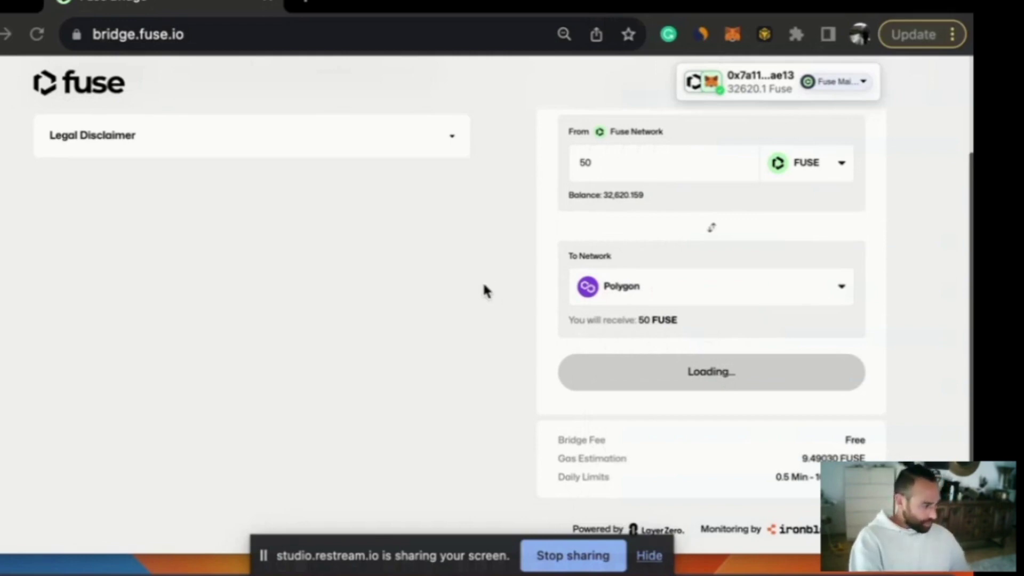
- Check the last-transaction card showing the 50 FUSE Polygon transfer as Finishing, balance 32,612.249
{"action": "scroll", "coordinate": [482, 283], "scroll_direction": "up", "scroll_amount": 3}
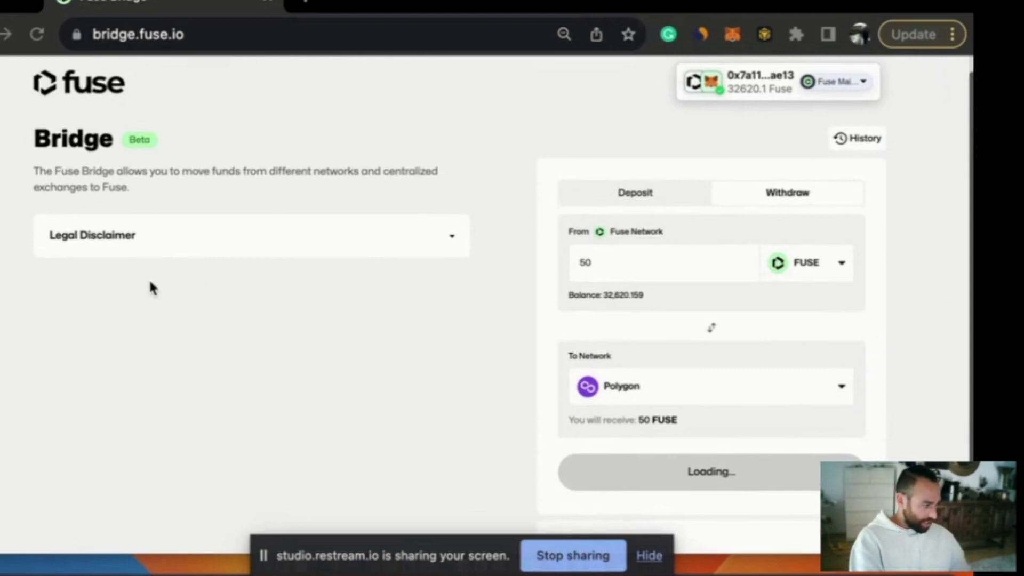
{"action": "scroll", "coordinate": [196, 317], "scroll_direction": "down", "scroll_amount": 2}
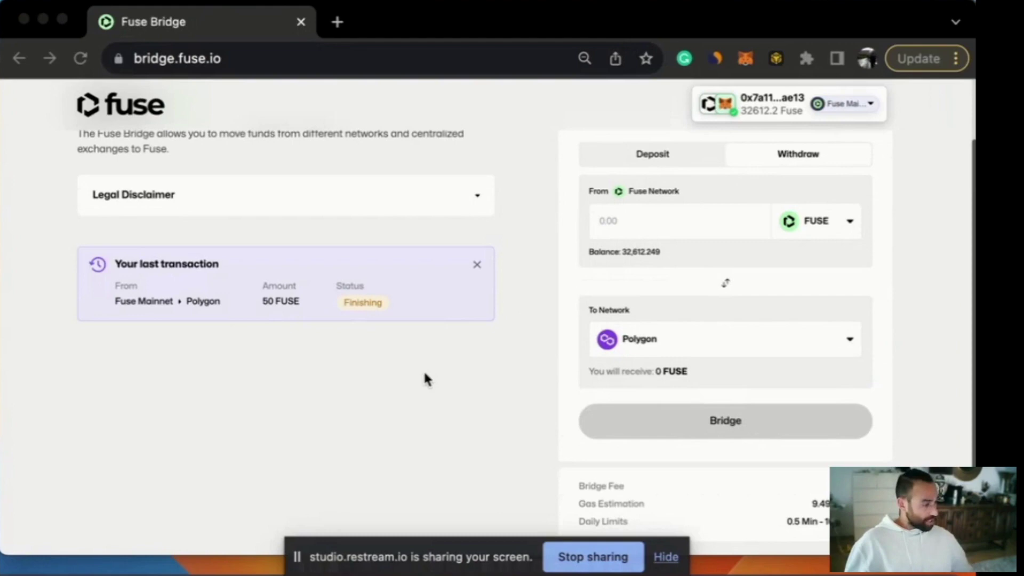
- Watch the last-transaction card until the 50 FUSE Fuse Mainnet to Polygon transfer reads Complete
{"action": "scroll", "coordinate": [425, 373], "scroll_direction": "down", "scroll_amount": 1}
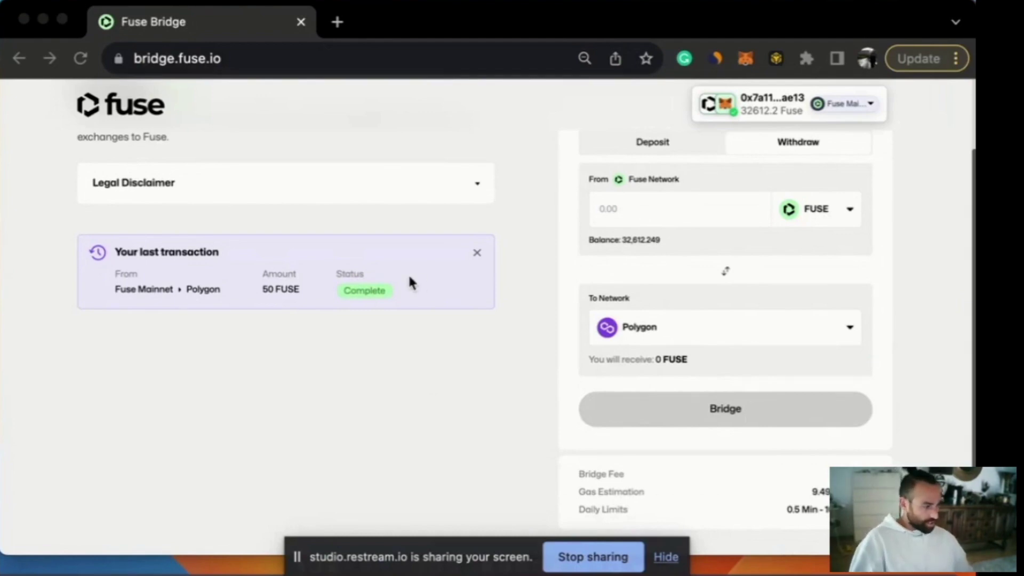
{"action": "scroll", "coordinate": [401, 273], "scroll_direction": "up", "scroll_amount": 1}
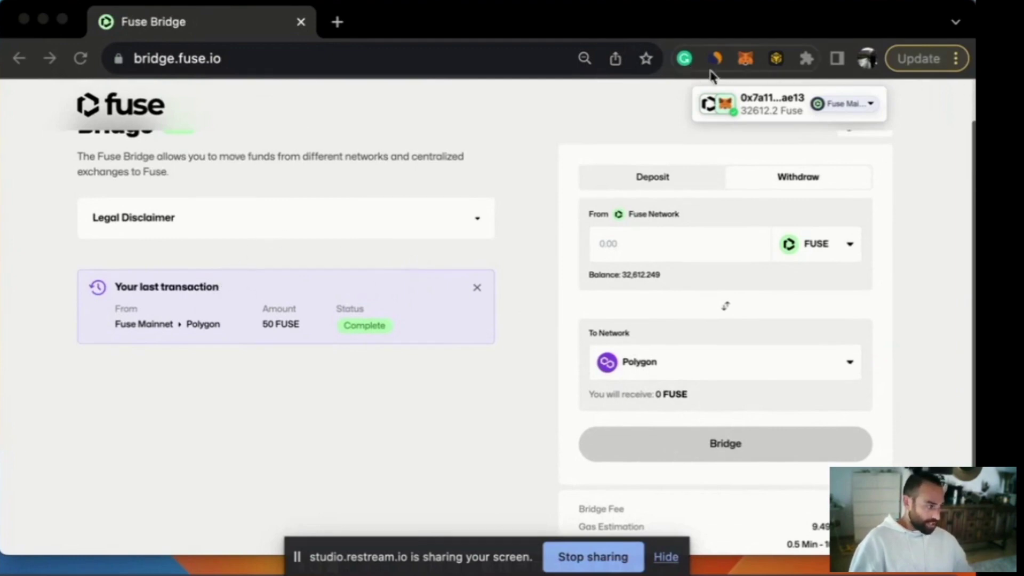
- Open MetaMask and switch the wallet network to Polygon Mainnet
{"action": "left_click", "coordinate": [747, 59]}
{"action": "left_click", "coordinate": [747, 60]}
{"action": "left_click", "coordinate": [747, 60]}
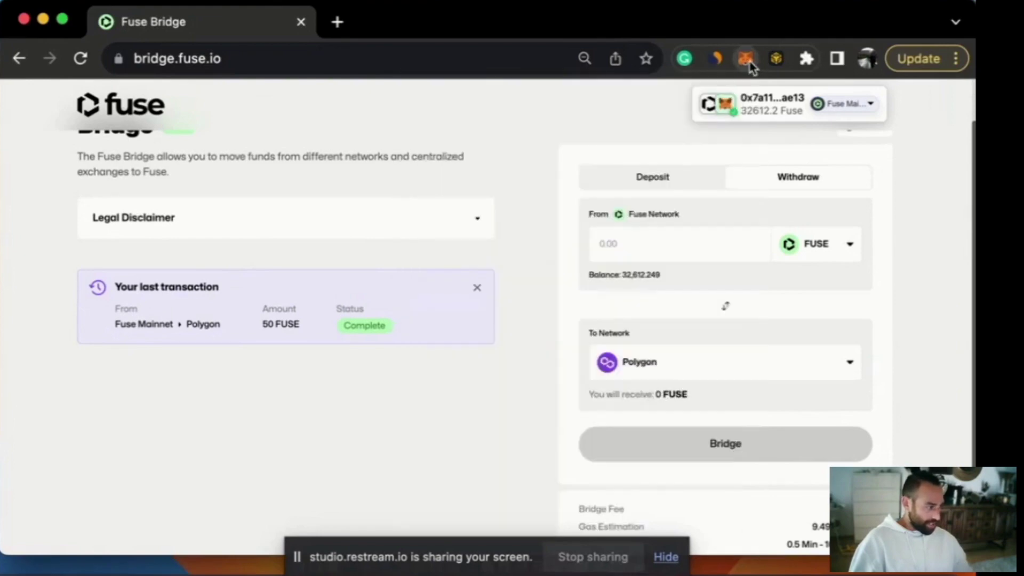
{"action": "left_click", "coordinate": [746, 60]}
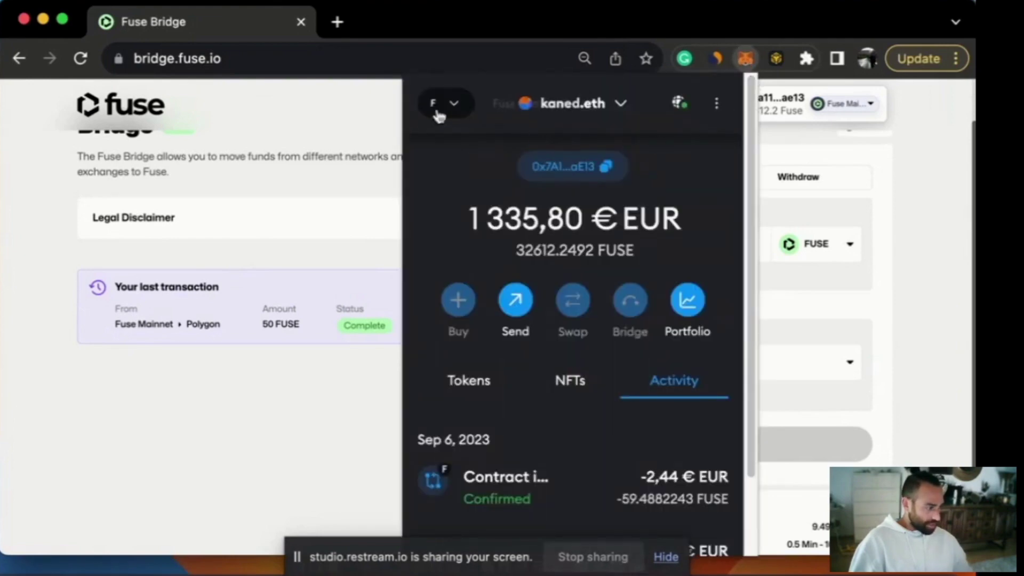
{"action": "left_click", "coordinate": [439, 107]}
{"action": "left_click", "coordinate": [528, 363]}
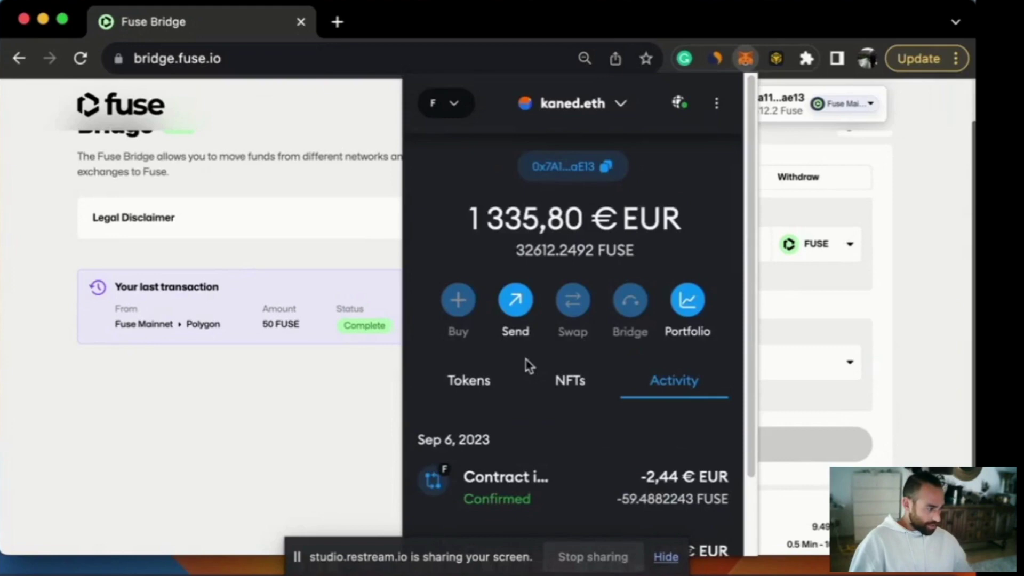
- Open the FUSE token in the Tokens list to see its 50 FUSE balance
{"action": "scroll", "coordinate": [536, 275], "scroll_direction": "down", "scroll_amount": 4}
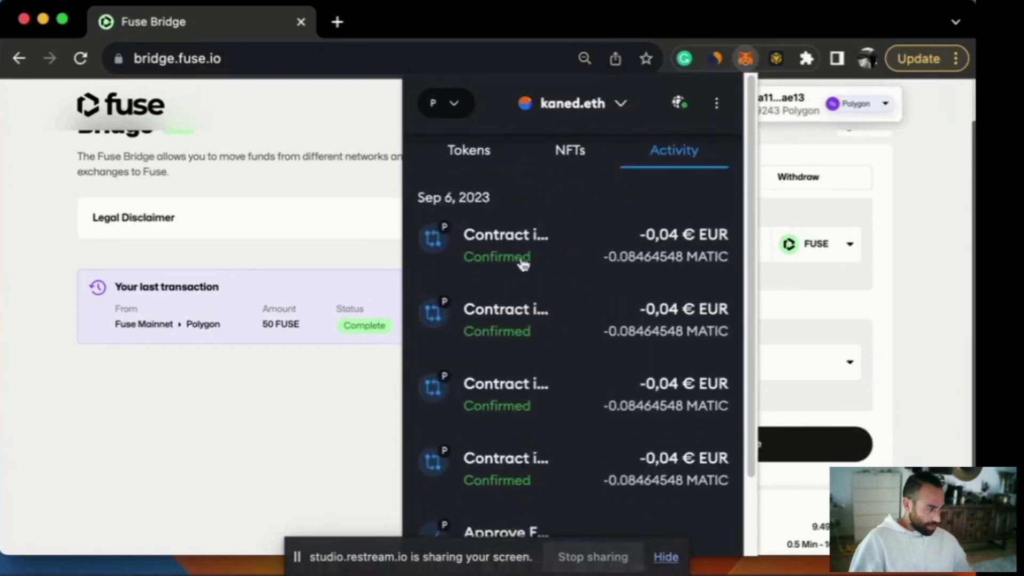
{"action": "scroll", "coordinate": [512, 267], "scroll_direction": "up", "scroll_amount": 3}
{"action": "left_click", "coordinate": [464, 296]}
{"action": "scroll", "coordinate": [572, 323], "scroll_direction": "down", "scroll_amount": 4}
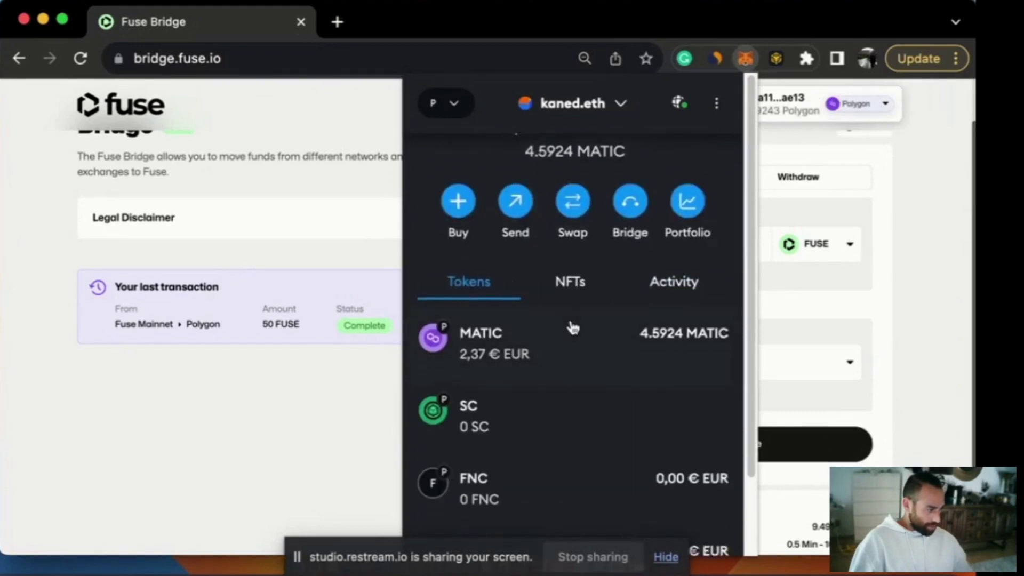
{"action": "scroll", "coordinate": [572, 327], "scroll_direction": "down", "scroll_amount": 2}
{"action": "left_click", "coordinate": [549, 392]}
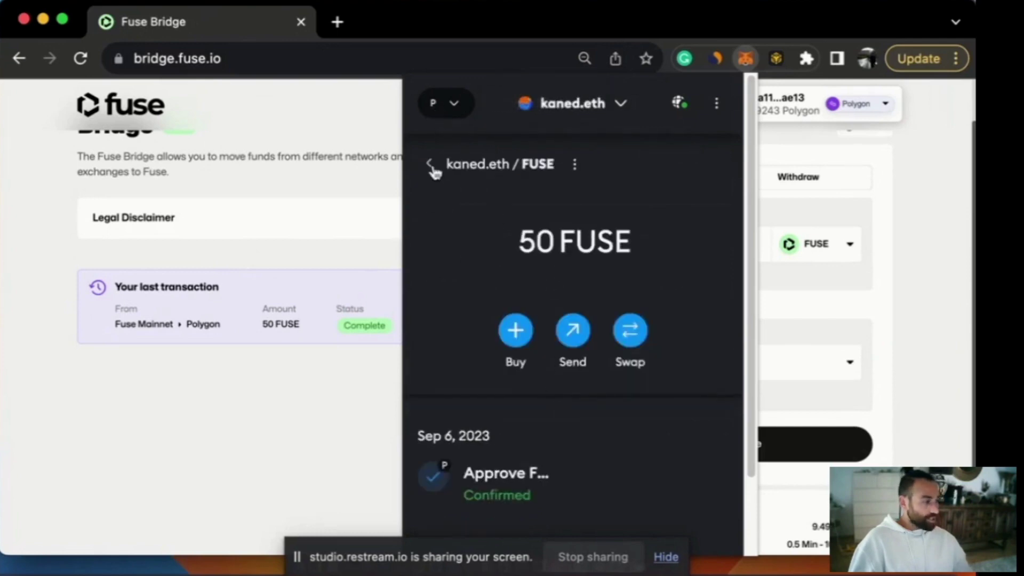
- Close MetaMask and set the Deposit form's source network to Polygon
{"action": "left_click", "coordinate": [955, 204]}
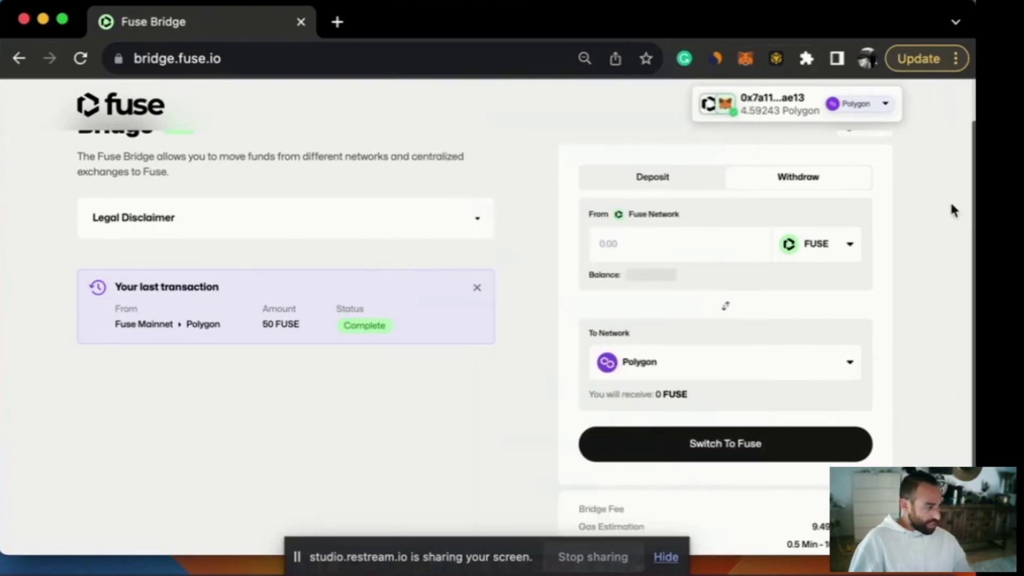
{"action": "scroll", "coordinate": [674, 229], "scroll_direction": "up", "scroll_amount": 2}
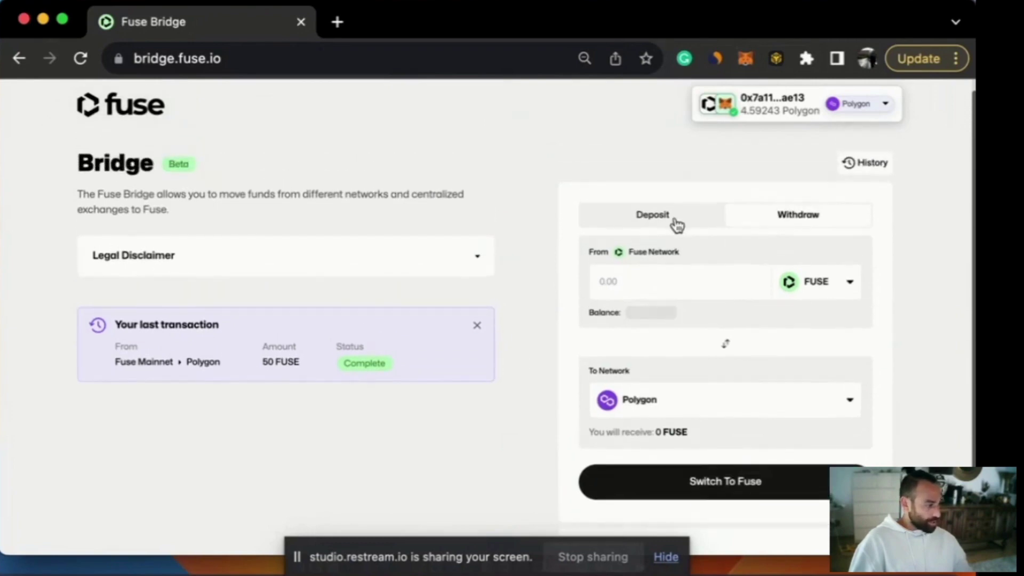
{"action": "left_click", "coordinate": [677, 224]}
{"action": "left_click", "coordinate": [787, 282]}
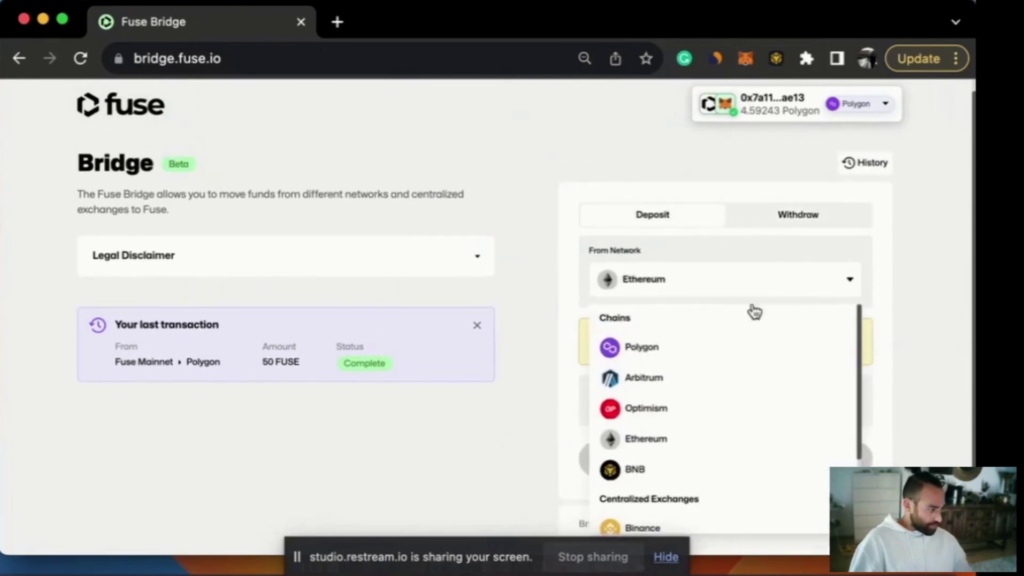
{"action": "left_click", "coordinate": [654, 354]}
- Choose FUSE as the token to bridge and enter an amount of 50
{"action": "left_click", "coordinate": [821, 337]}
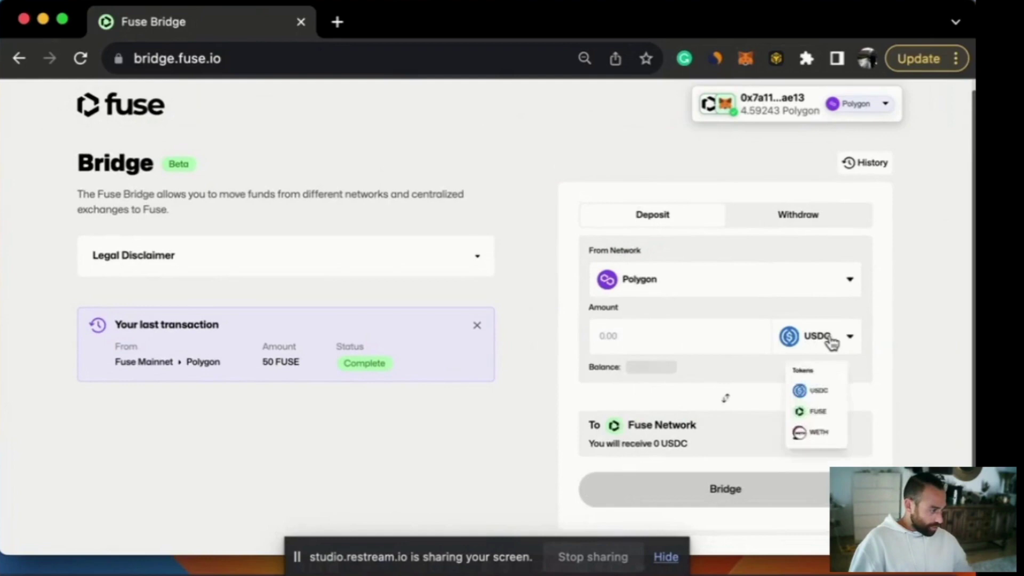
{"action": "left_click", "coordinate": [818, 435]}
{"action": "scroll", "coordinate": [650, 326], "scroll_direction": "down", "scroll_amount": 5}
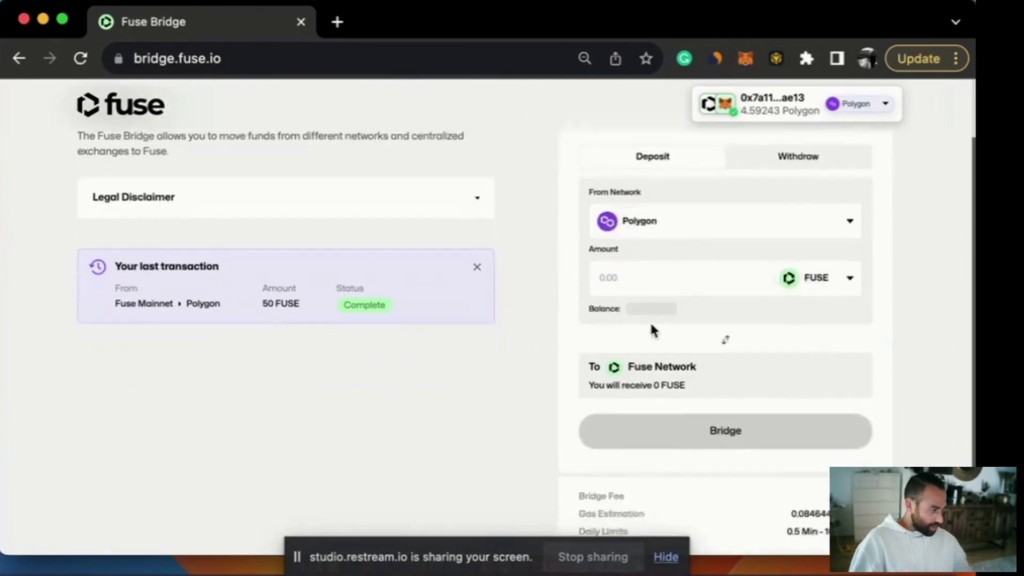
{"action": "scroll", "coordinate": [646, 256], "scroll_direction": "up", "scroll_amount": 2}
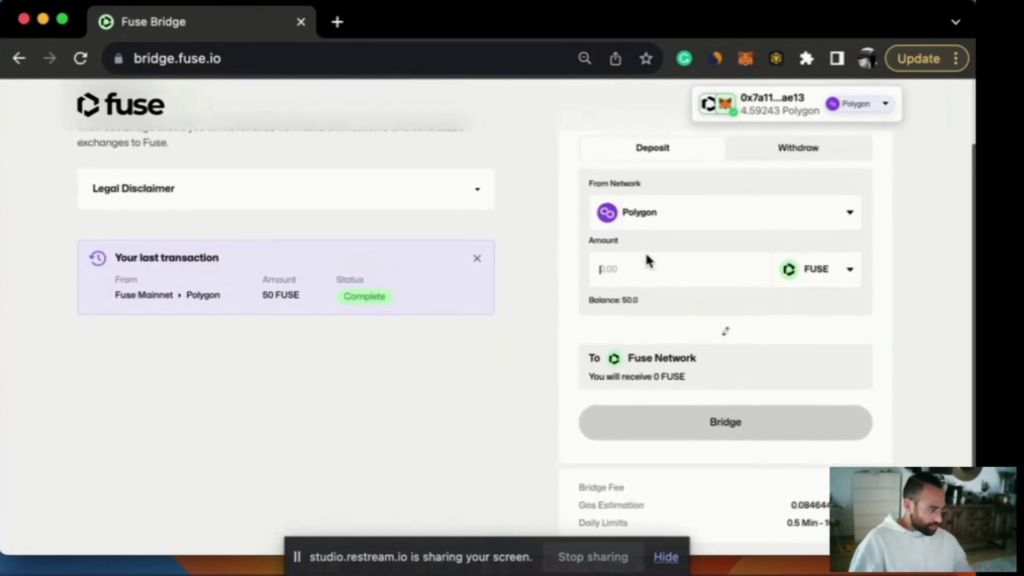
{"action": "left_click", "coordinate": [646, 257]}
{"action": "type", "text": "50"}
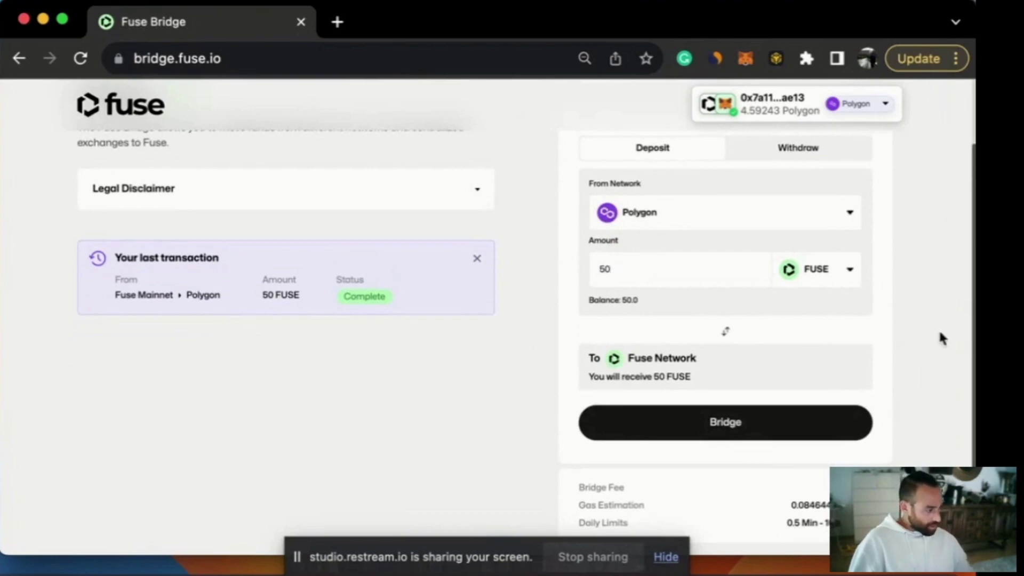
{"action": "scroll", "coordinate": [841, 315], "scroll_direction": "down", "scroll_amount": 2}
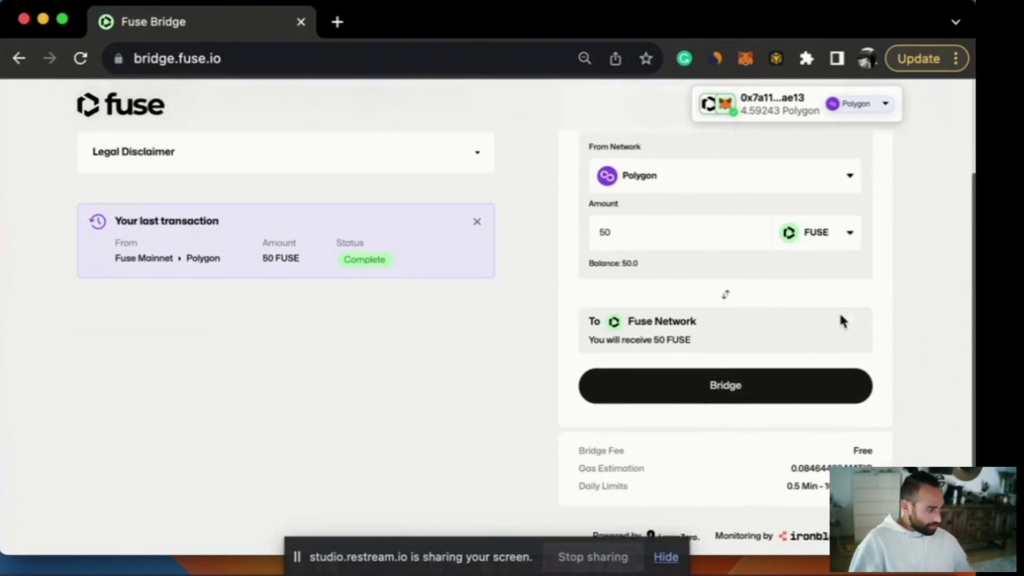
- Submit the 50 FUSE Polygon-to-Fuse bridge transfer and confirm it in MetaMask
{"action": "left_click", "coordinate": [739, 386]}
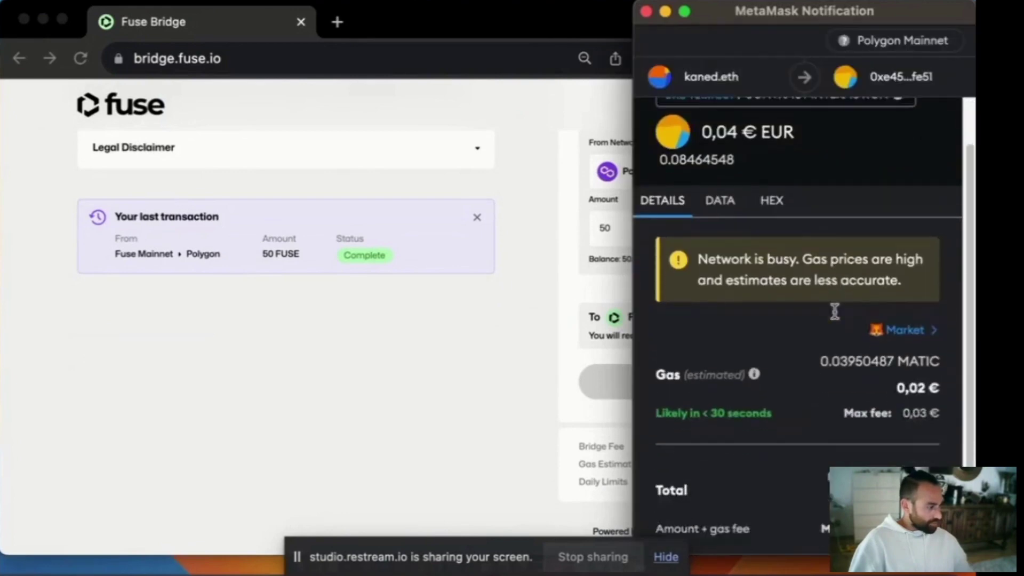
{"action": "scroll", "coordinate": [834, 308], "scroll_direction": "down", "scroll_amount": 3}
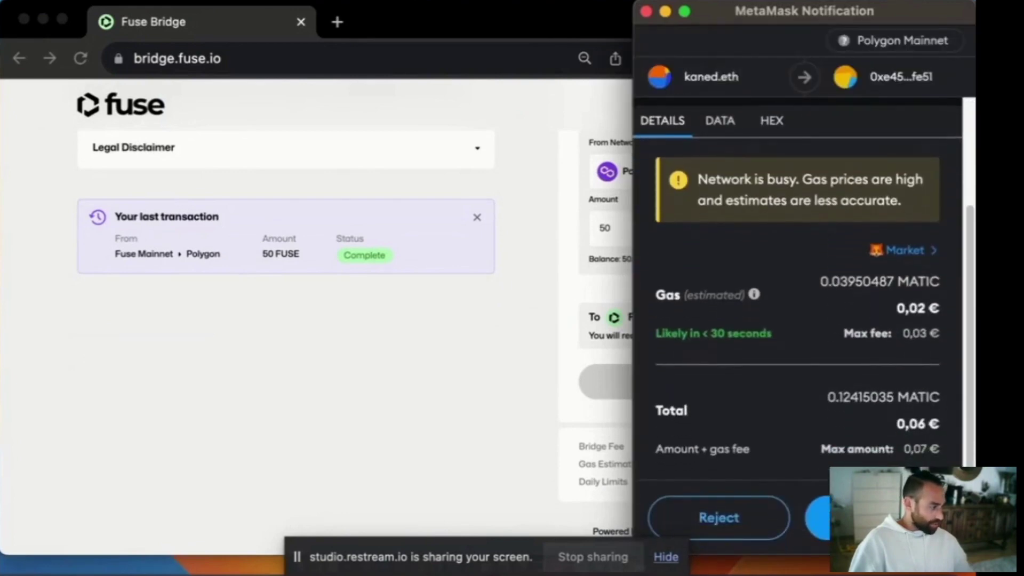
{"action": "left_click", "coordinate": [819, 517]}
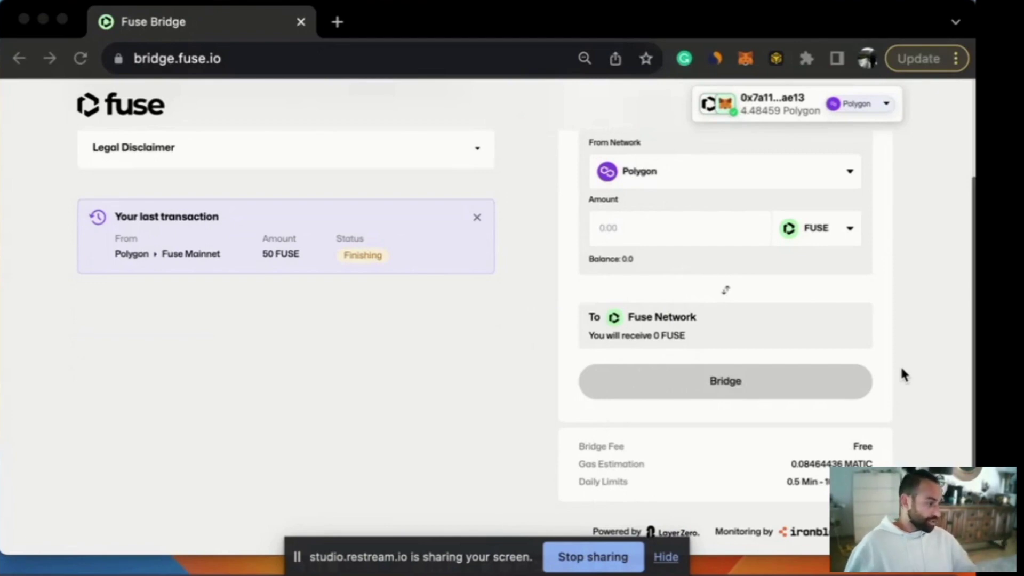
{"action": "left_click", "coordinate": [630, 341]}
{"action": "scroll", "coordinate": [631, 342], "scroll_direction": "up", "scroll_amount": 3}
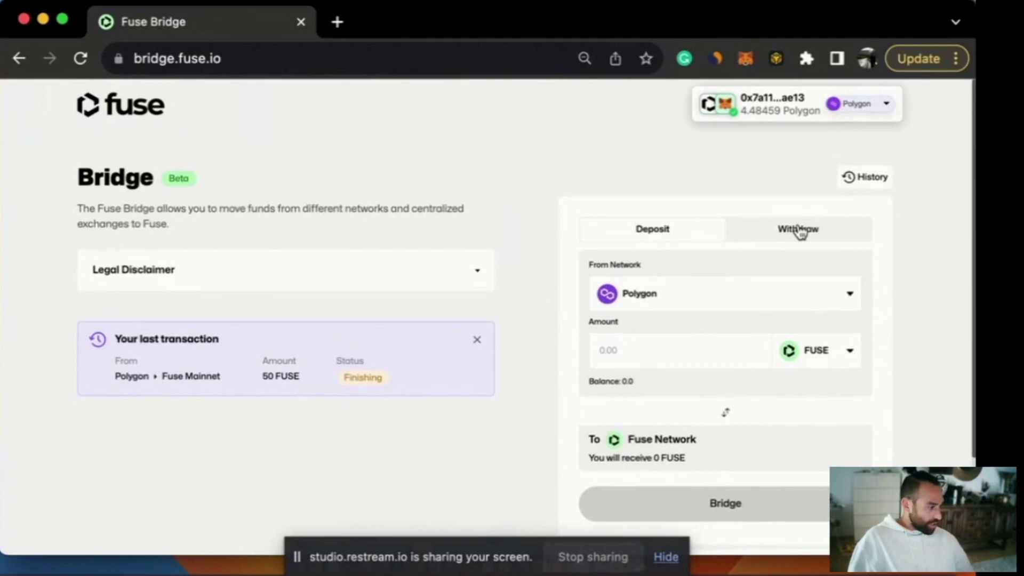
- Choose Coinbase as the source network, then close the LayerSwap page it points to
{"action": "left_click", "coordinate": [729, 302]}
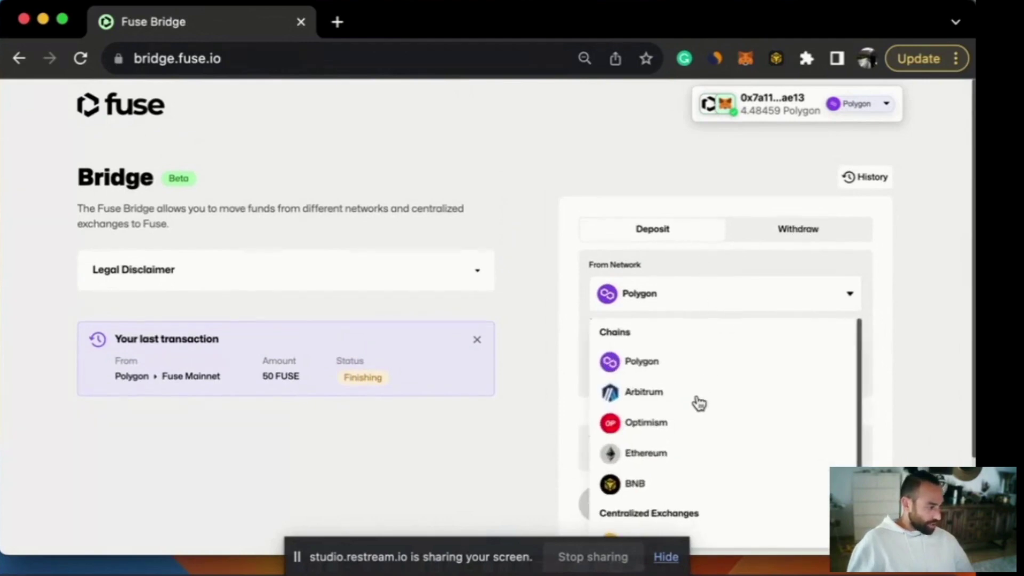
{"action": "scroll", "coordinate": [689, 433], "scroll_direction": "down", "scroll_amount": 4}
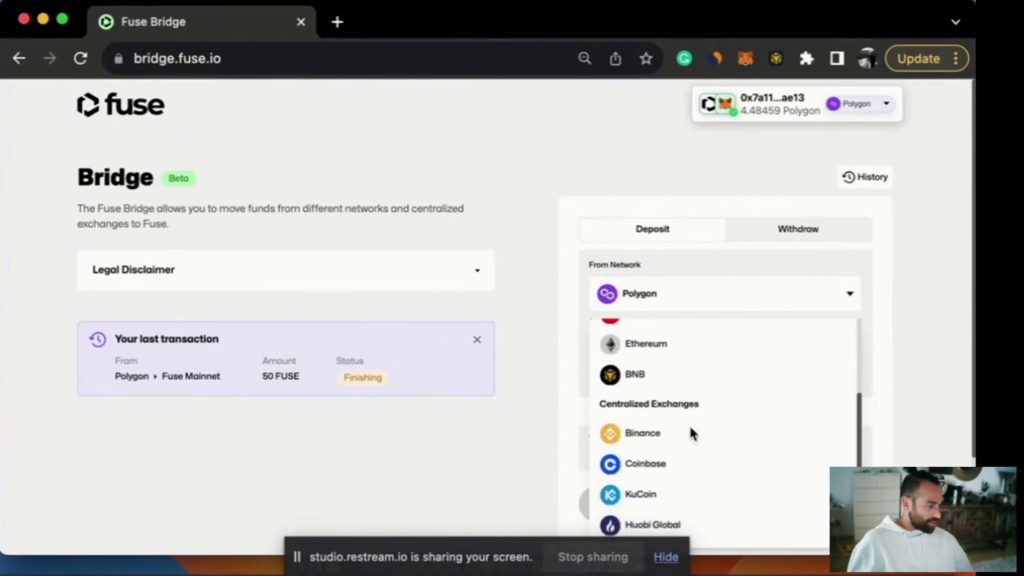
{"action": "scroll", "coordinate": [678, 443], "scroll_direction": "down", "scroll_amount": 2}
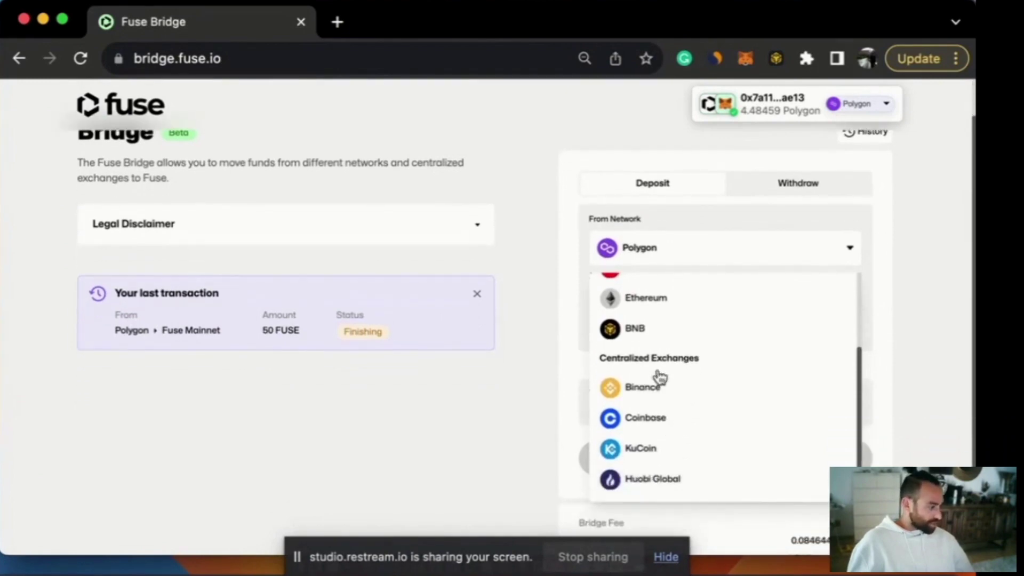
{"action": "left_click", "coordinate": [671, 425]}
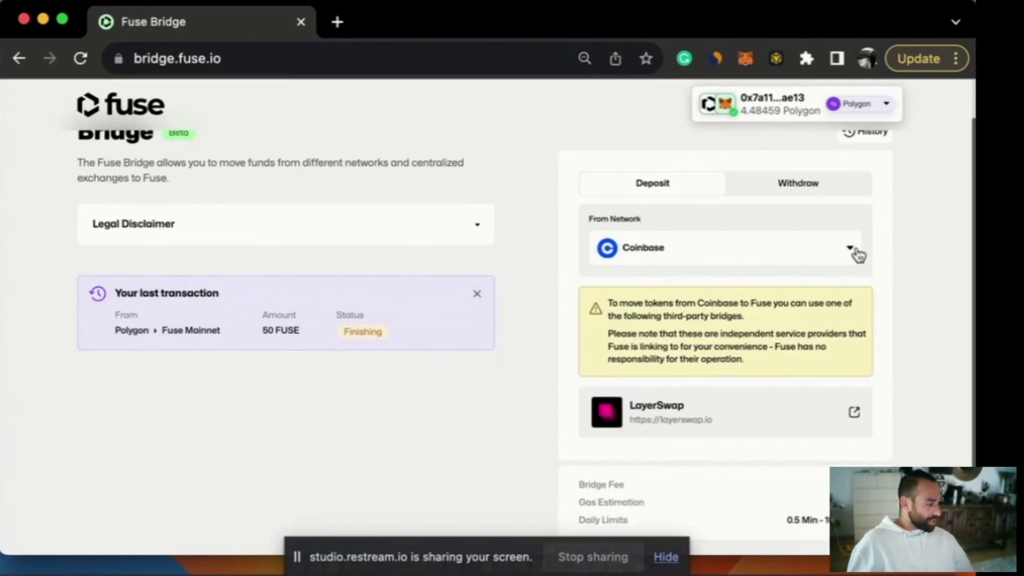
{"action": "scroll", "coordinate": [778, 278], "scroll_direction": "down", "scroll_amount": 1}
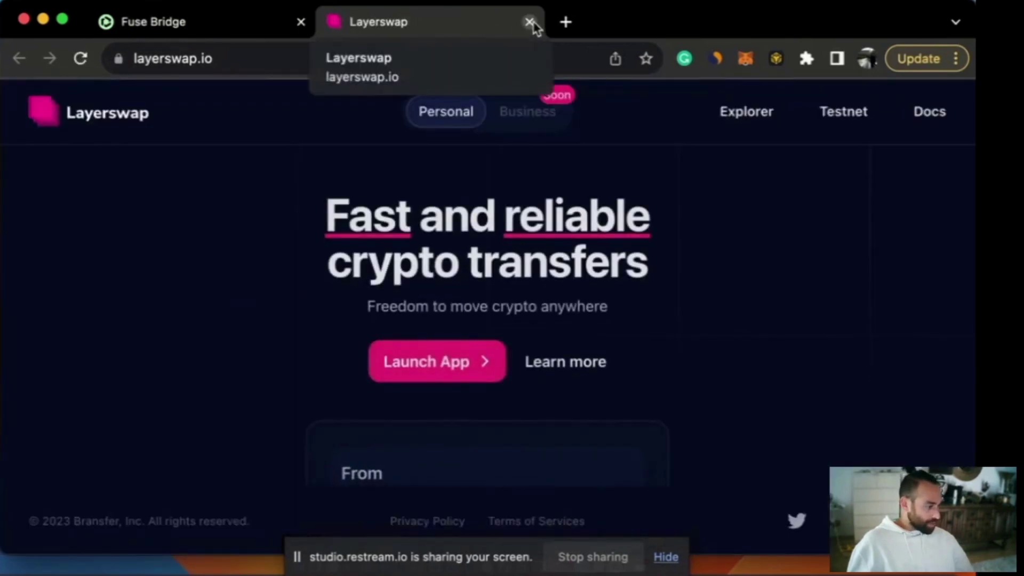
{"action": "left_click", "coordinate": [529, 22]}
{"action": "scroll", "coordinate": [787, 323], "scroll_direction": "up", "scroll_amount": 2}
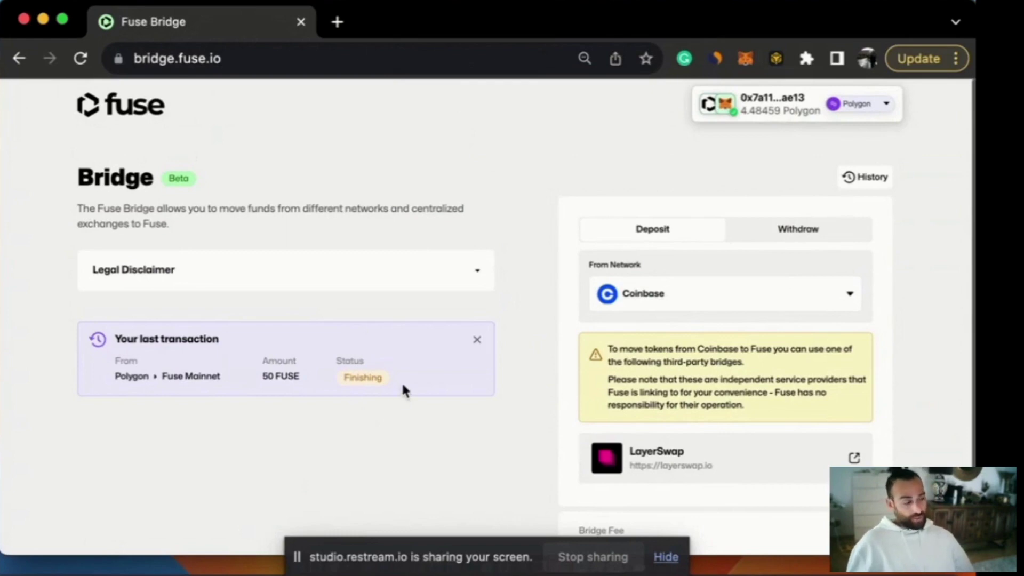
- Switch to the Withdraw form and choose Optimism as the destination network, replacing an initial Arbitrum pick
{"action": "left_click", "coordinate": [789, 233]}
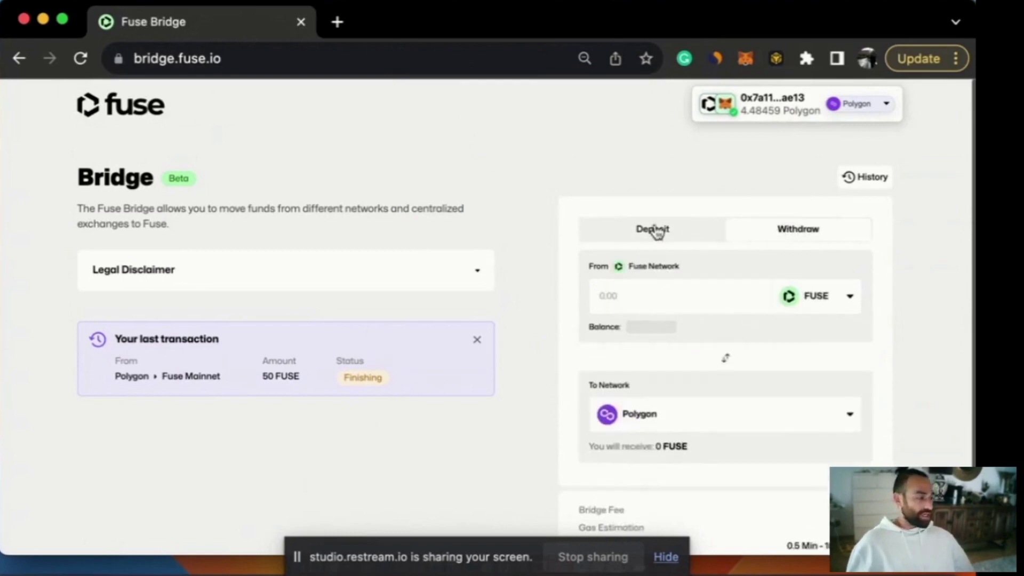
{"action": "scroll", "coordinate": [663, 230], "scroll_direction": "down", "scroll_amount": 2}
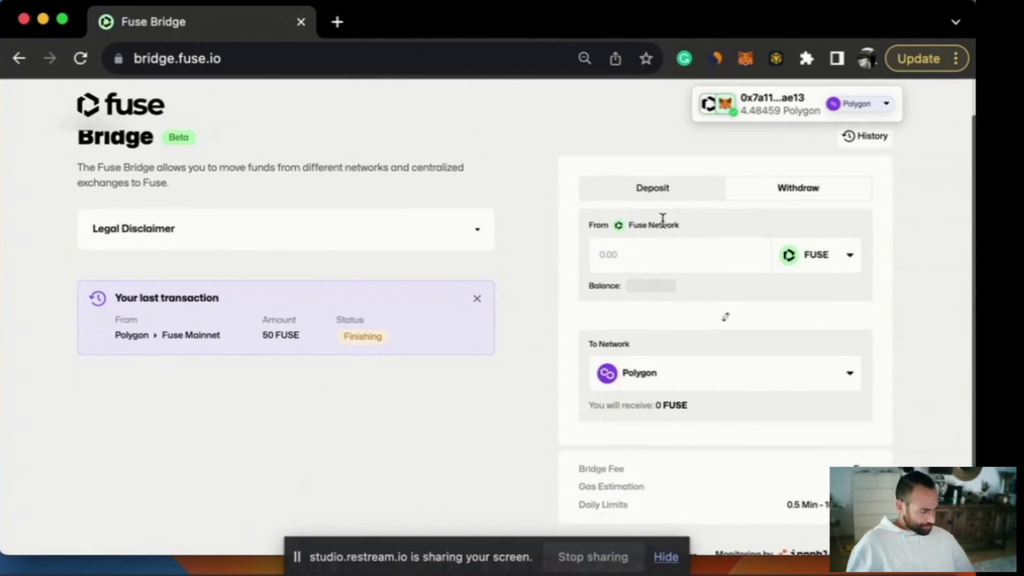
{"action": "scroll", "coordinate": [664, 235], "scroll_direction": "up", "scroll_amount": 2}
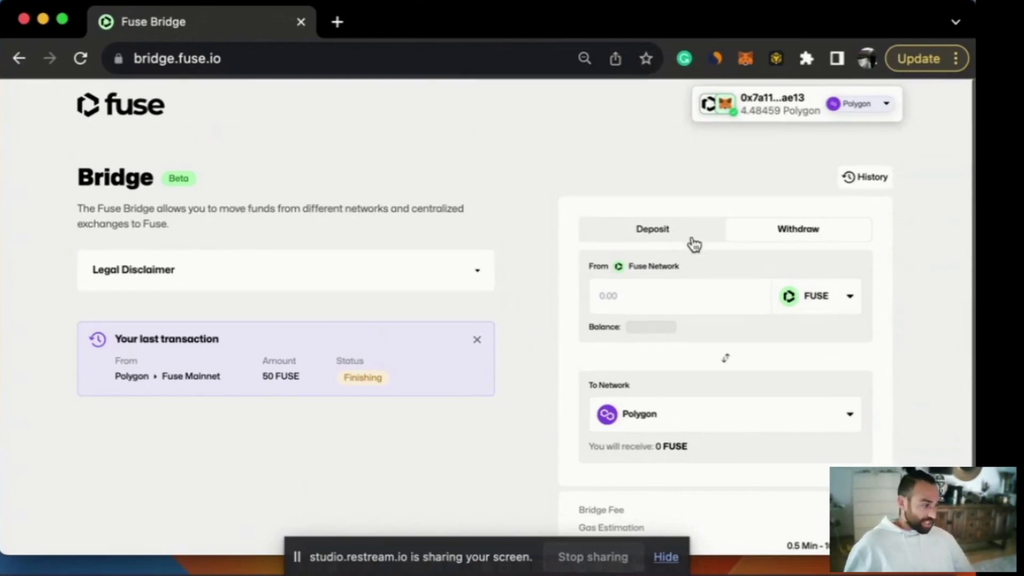
{"action": "left_click", "coordinate": [707, 416]}
{"action": "scroll", "coordinate": [698, 456], "scroll_direction": "down", "scroll_amount": 1}
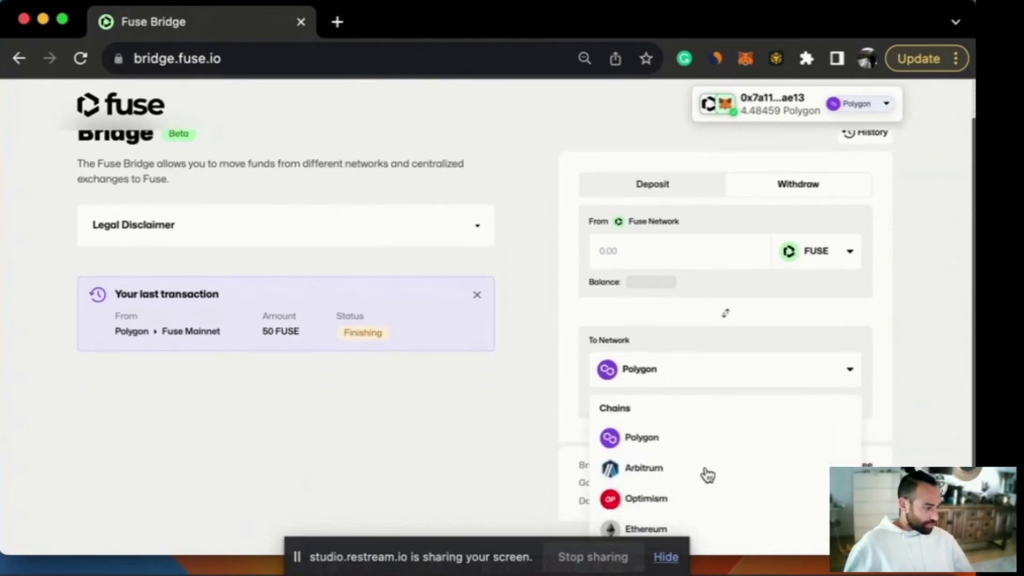
{"action": "left_click", "coordinate": [703, 473]}
{"action": "left_click", "coordinate": [717, 370]}
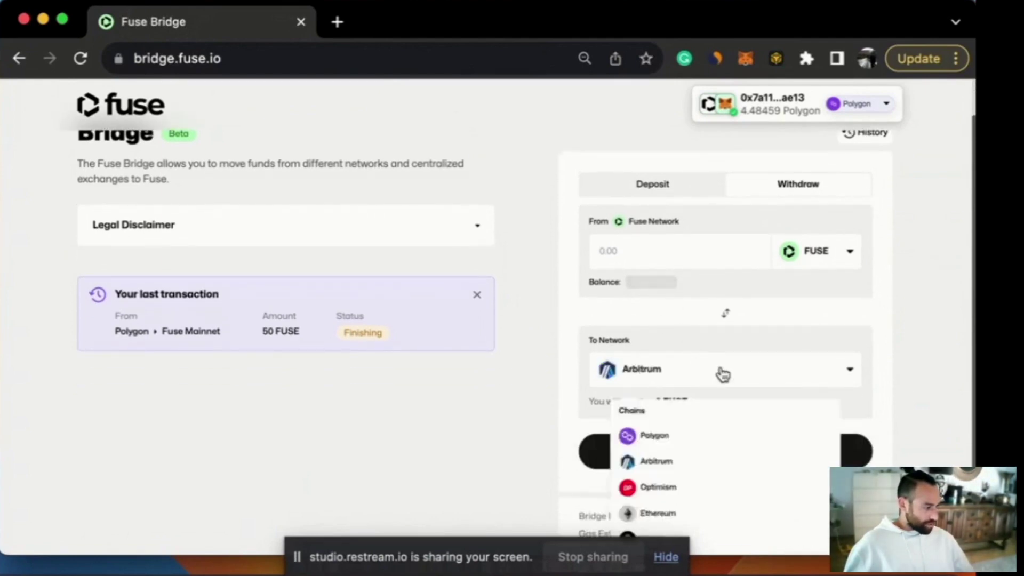
{"action": "scroll", "coordinate": [712, 395], "scroll_direction": "down", "scroll_amount": 2}
{"action": "left_click", "coordinate": [693, 440]}
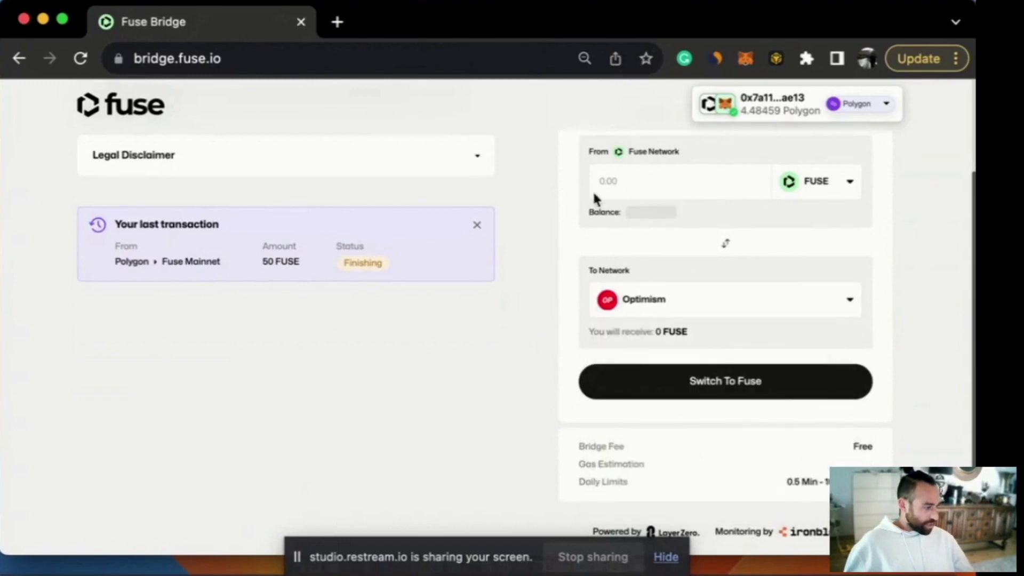
- Switch the MetaMask wallet's network to OP Mainnet
{"action": "left_click", "coordinate": [745, 58]}
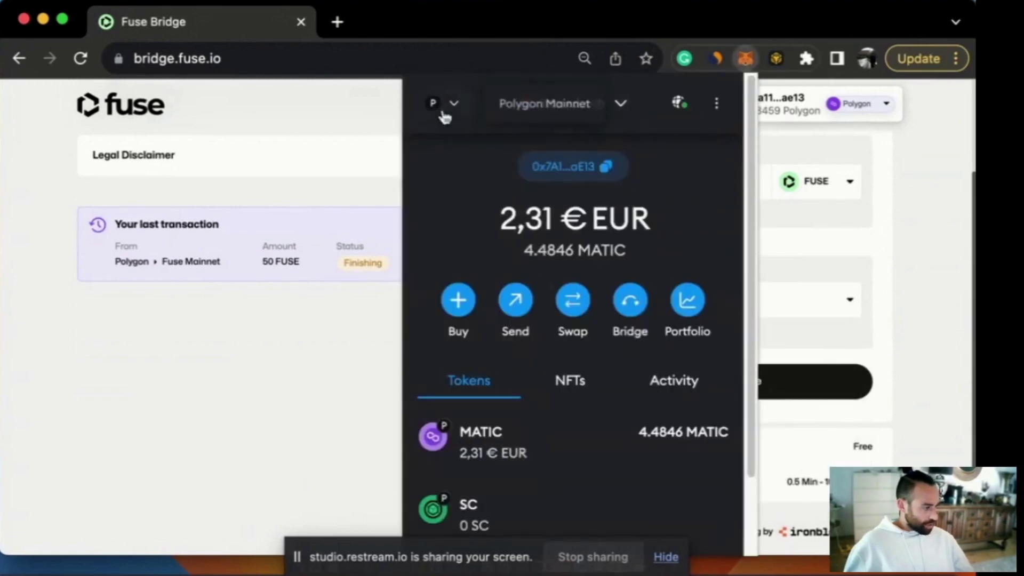
{"action": "left_click", "coordinate": [446, 109]}
{"action": "scroll", "coordinate": [528, 328], "scroll_direction": "down", "scroll_amount": 2}
{"action": "scroll", "coordinate": [528, 328], "scroll_direction": "down", "scroll_amount": 8}
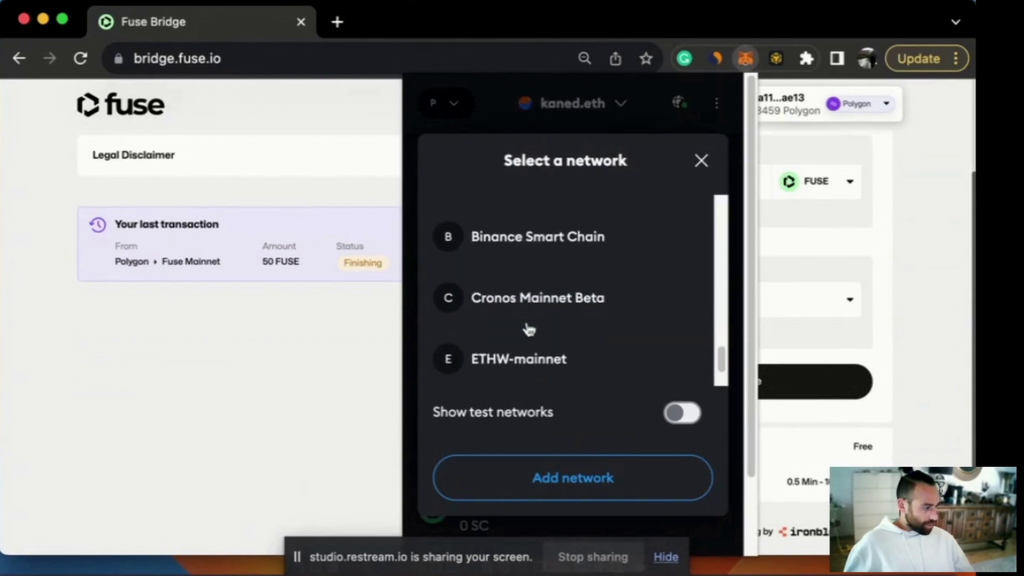
{"action": "left_click", "coordinate": [527, 344]}
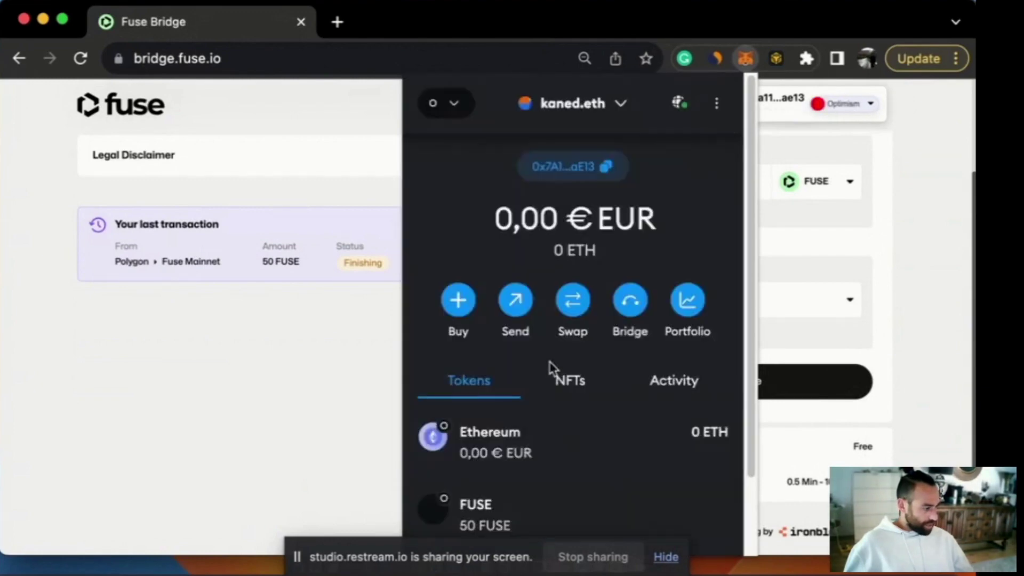
{"action": "scroll", "coordinate": [552, 371], "scroll_direction": "down", "scroll_amount": 2}
{"action": "scroll", "coordinate": [540, 429], "scroll_direction": "up", "scroll_amount": 2}
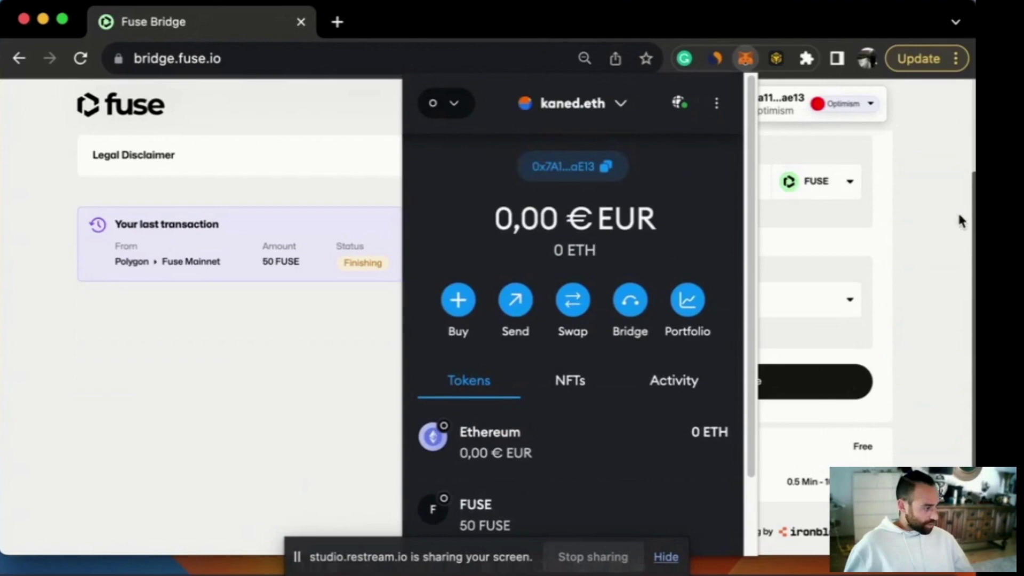
{"action": "left_click", "coordinate": [938, 221]}
{"action": "scroll", "coordinate": [713, 187], "scroll_direction": "up", "scroll_amount": 3}
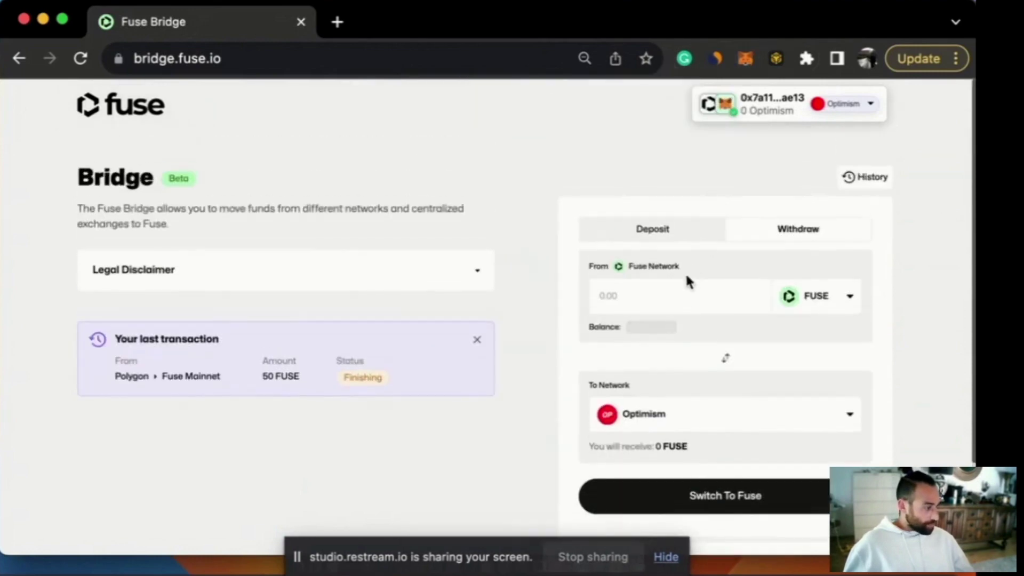
- Enter an amount of 50, check the Deposit form with Optimism as source, then return to Withdraw
{"action": "type", "text": "50"}
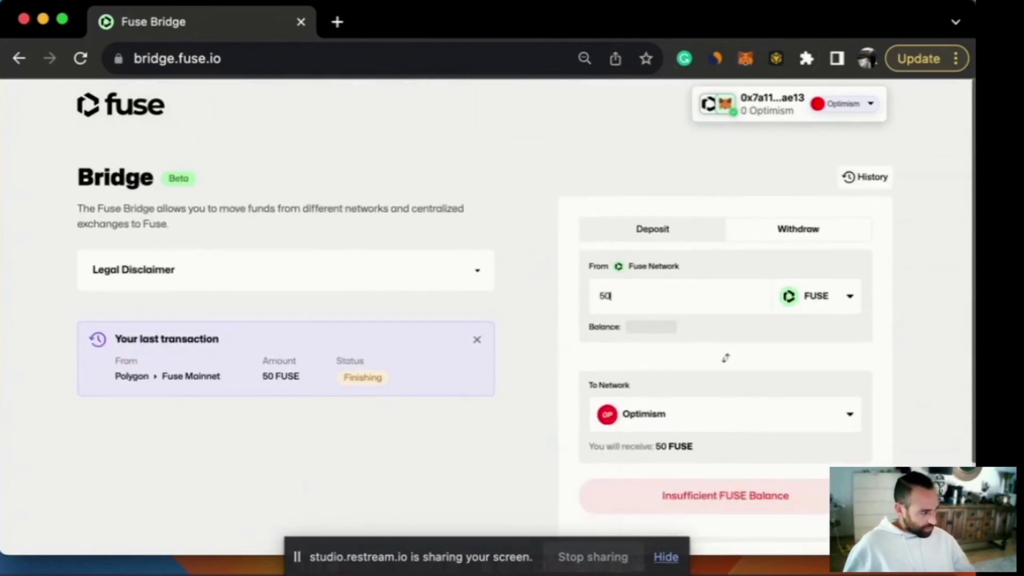
{"action": "left_click", "coordinate": [639, 234]}
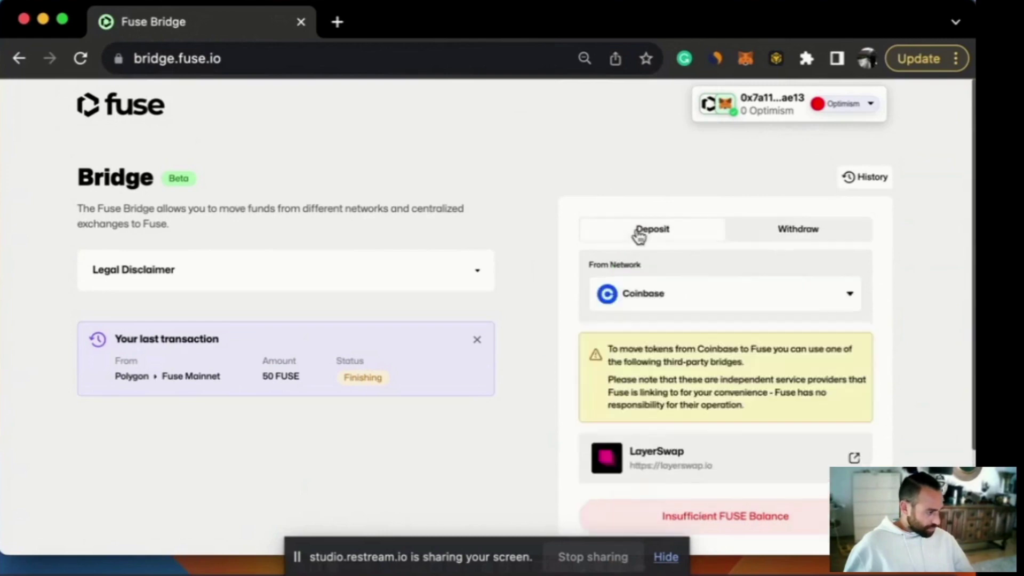
{"action": "left_click", "coordinate": [847, 295]}
{"action": "left_click", "coordinate": [660, 433]}
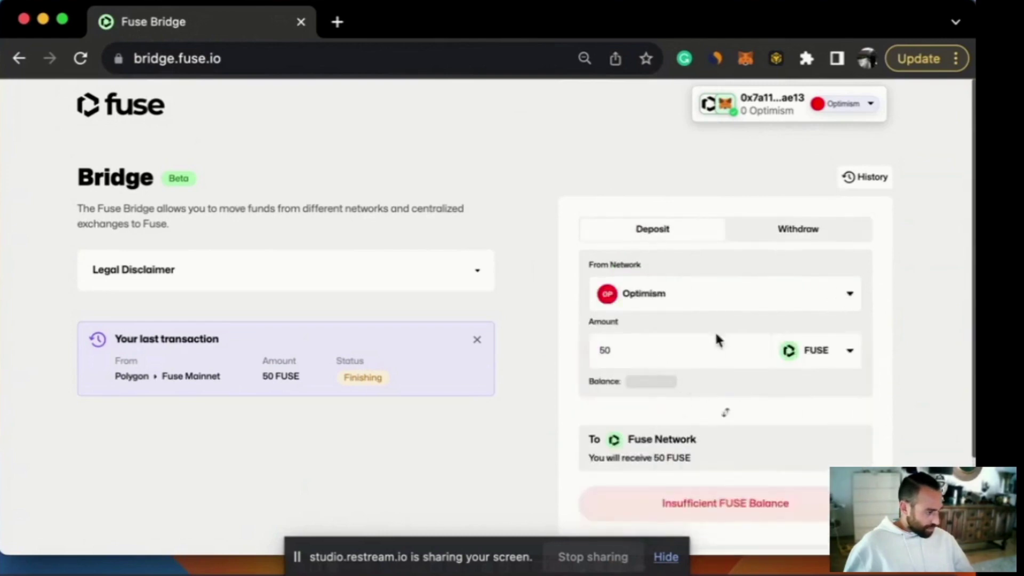
{"action": "left_click", "coordinate": [630, 348]}
{"action": "scroll", "coordinate": [631, 347], "scroll_direction": "down", "scroll_amount": 1}
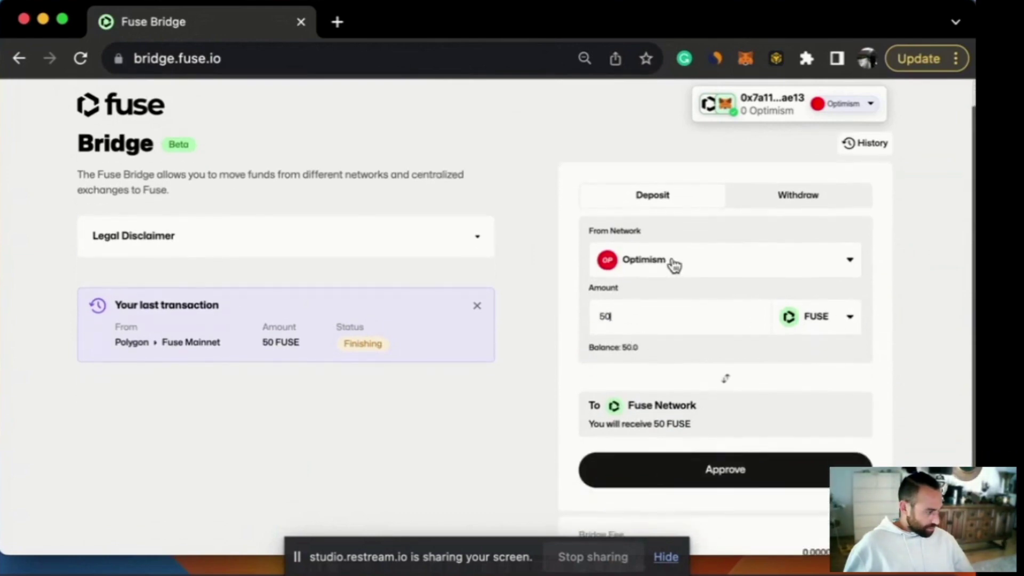
{"action": "left_click", "coordinate": [771, 203]}
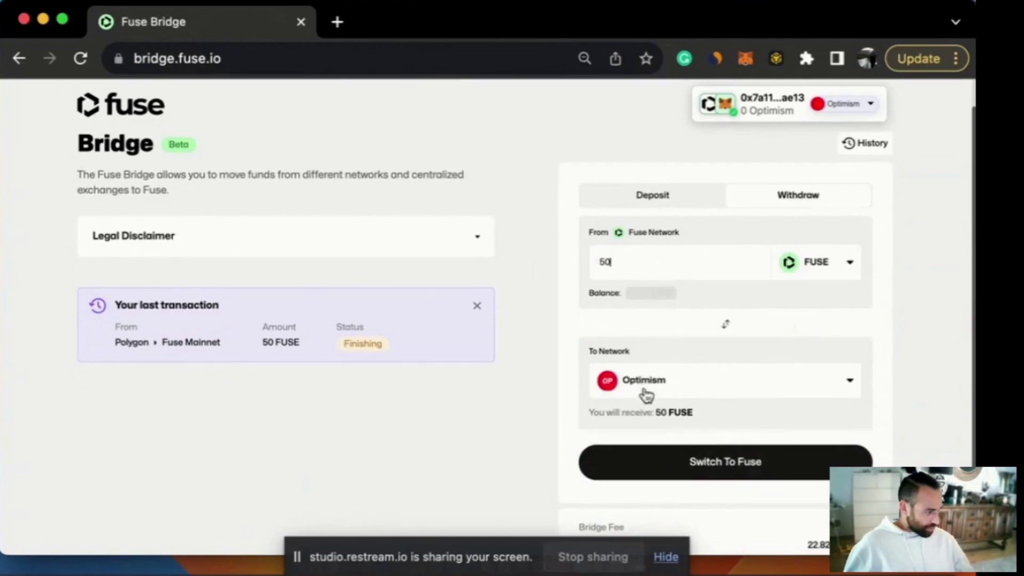
- Pick Fuse Mainnet in the site's network selector and approve the network switch in MetaMask
{"action": "left_click", "coordinate": [852, 105]}
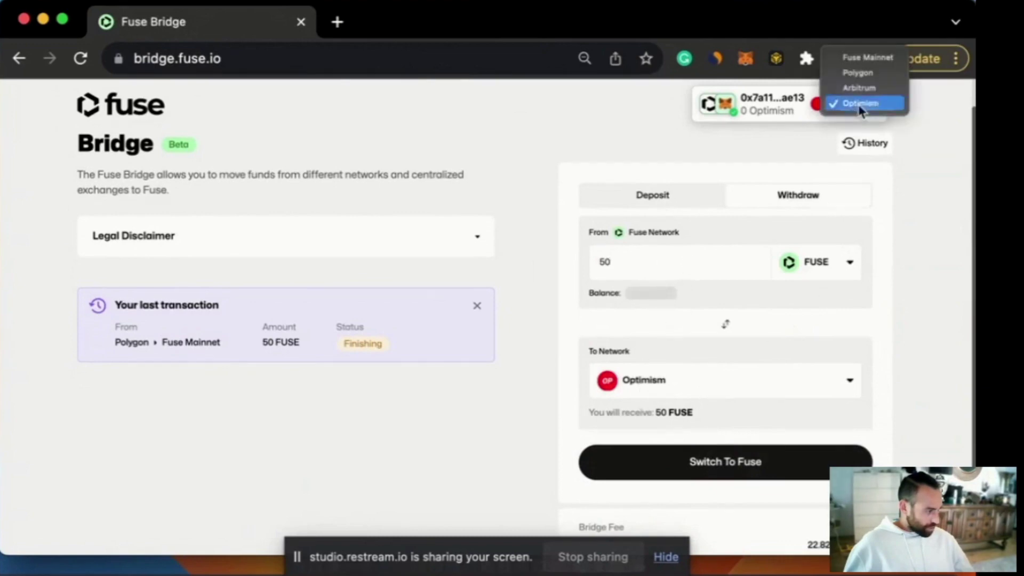
{"action": "left_click", "coordinate": [882, 56]}
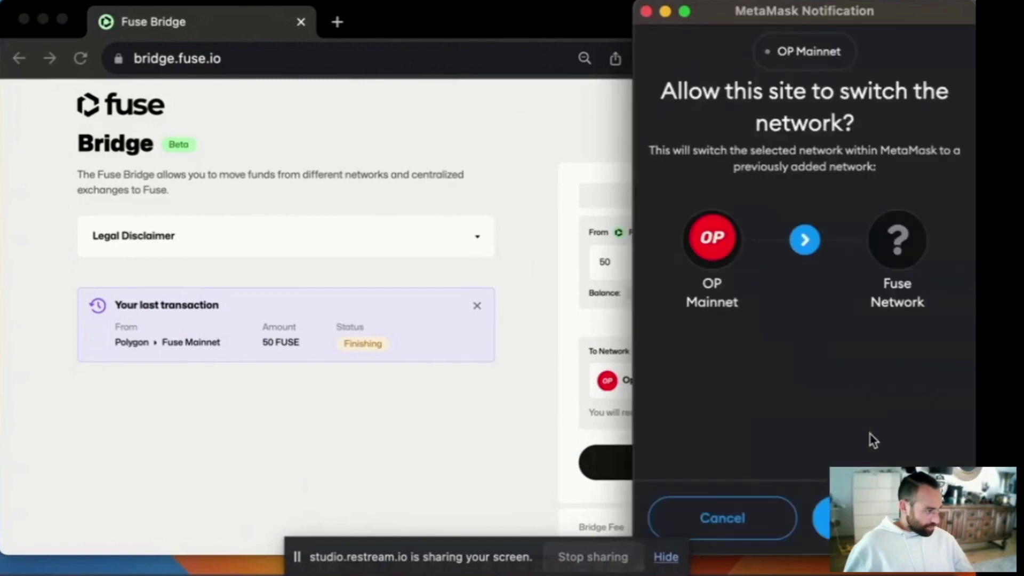
{"action": "left_click", "coordinate": [821, 518]}
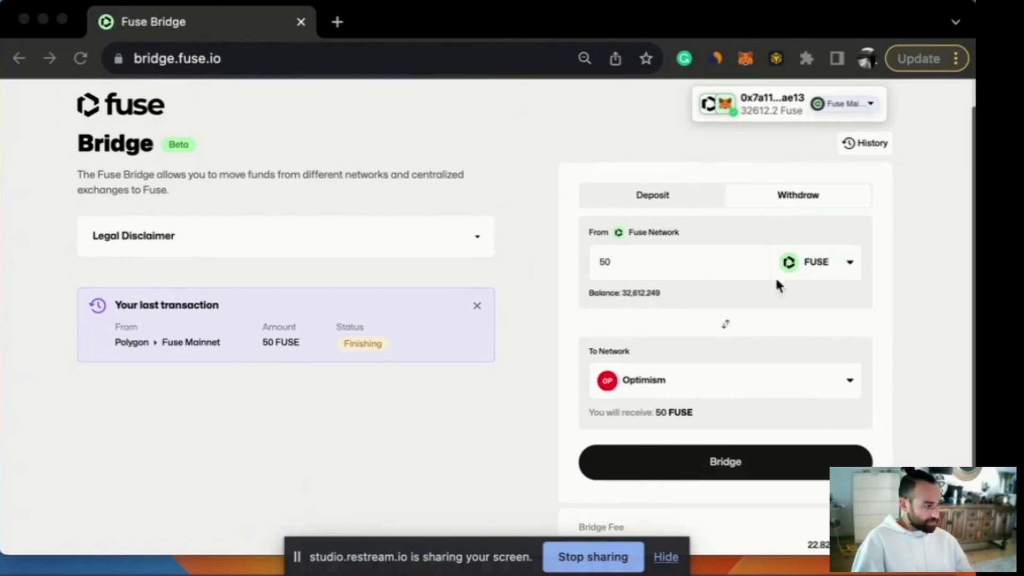
{"action": "scroll", "coordinate": [752, 320], "scroll_direction": "down", "scroll_amount": 1}
{"action": "left_click", "coordinate": [647, 225]}
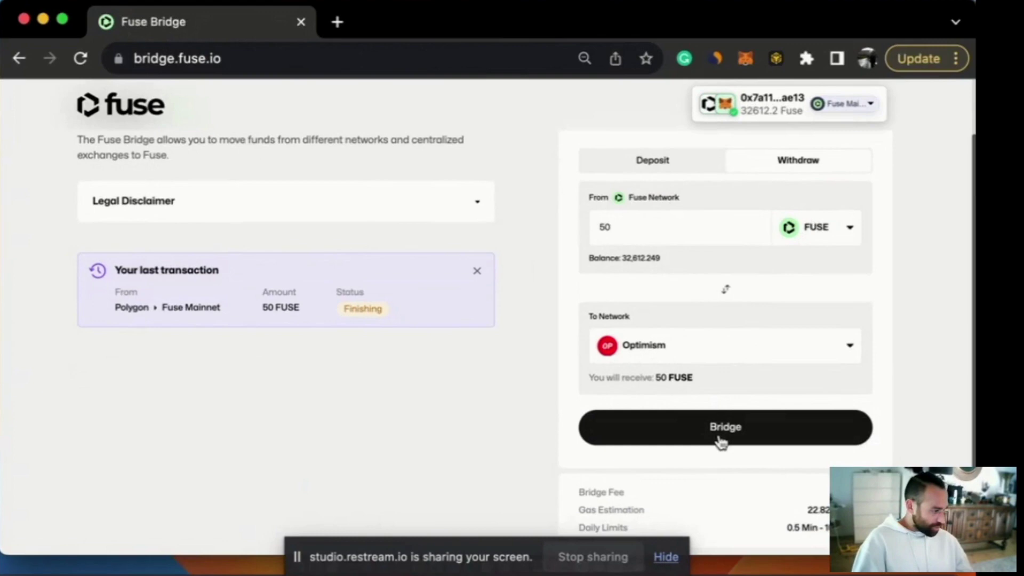
{"action": "scroll", "coordinate": [648, 304], "scroll_direction": "up", "scroll_amount": 1}
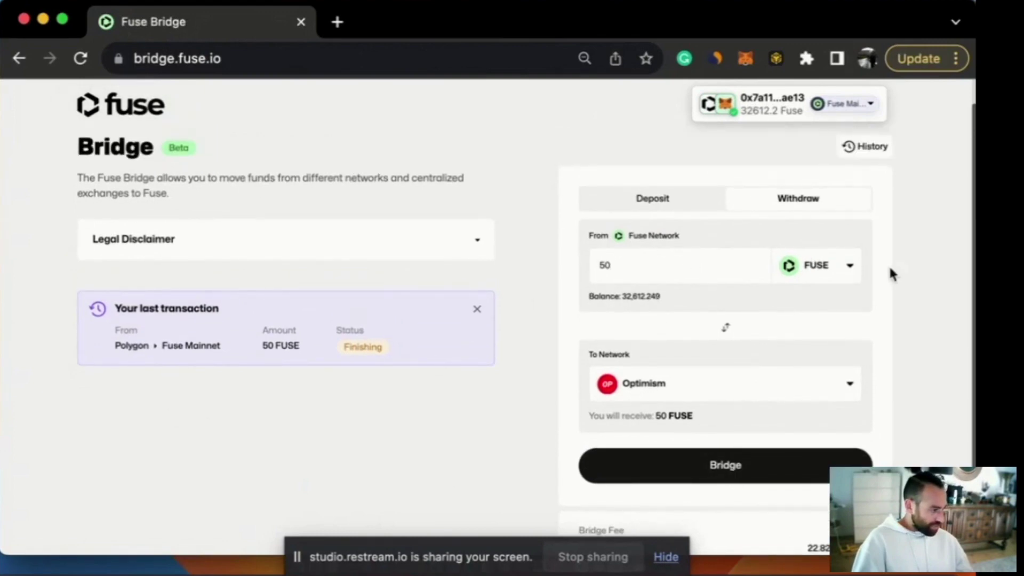
- Submit the 50 FUSE withdrawal to Optimism and wait until its status reads Complete
{"action": "left_click", "coordinate": [725, 468]}
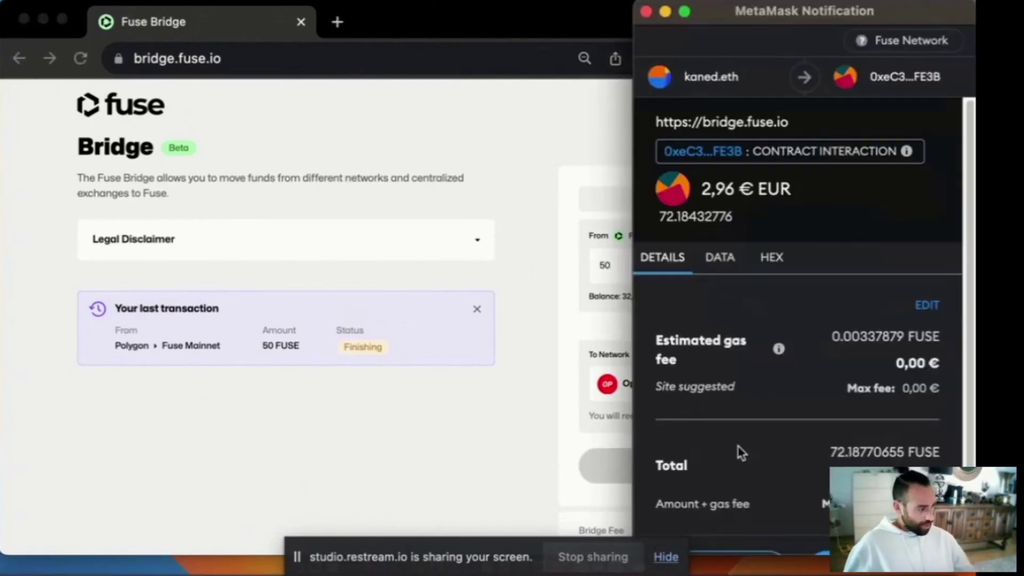
{"action": "scroll", "coordinate": [794, 389], "scroll_direction": "down", "scroll_amount": 2}
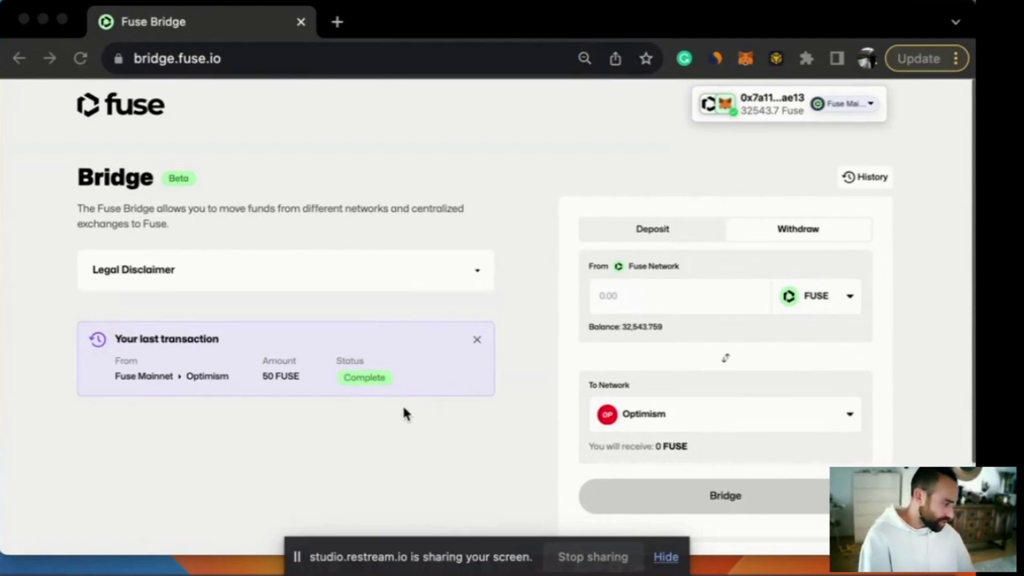
- Switch MetaMask to OP Mainnet and check the Tokens list shows 100 FUSE
{"action": "left_click", "coordinate": [747, 59]}
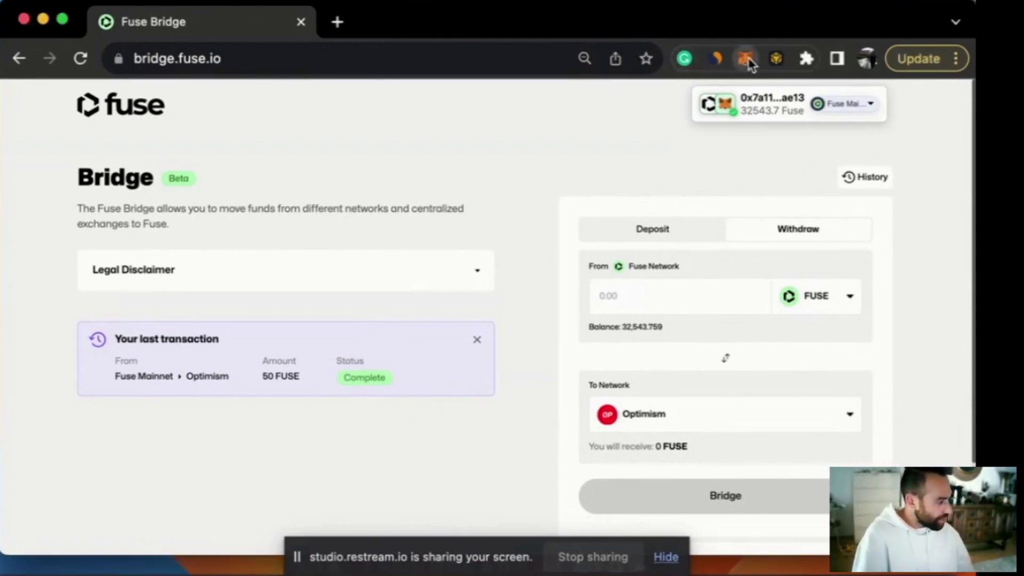
{"action": "left_click", "coordinate": [747, 60]}
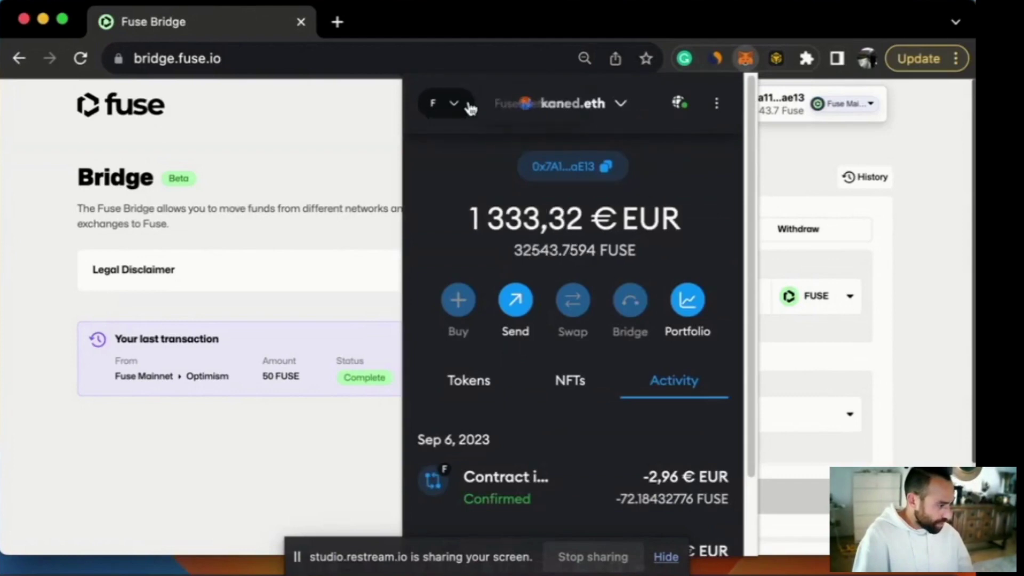
{"action": "left_click", "coordinate": [452, 114]}
{"action": "scroll", "coordinate": [524, 322], "scroll_direction": "down", "scroll_amount": 5}
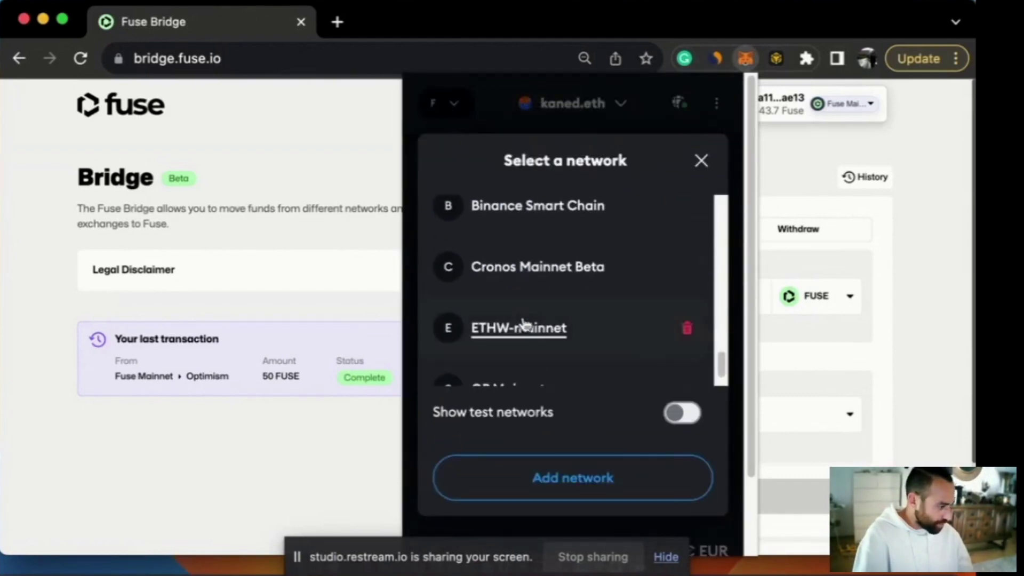
{"action": "left_click", "coordinate": [538, 359]}
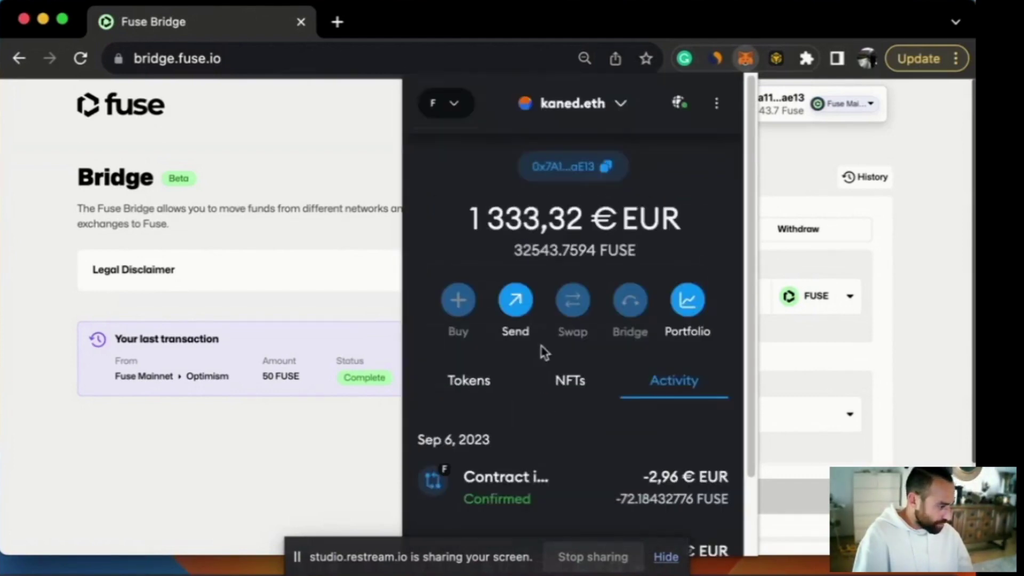
{"action": "left_click", "coordinate": [459, 382]}
{"action": "scroll", "coordinate": [539, 391], "scroll_direction": "down", "scroll_amount": 2}
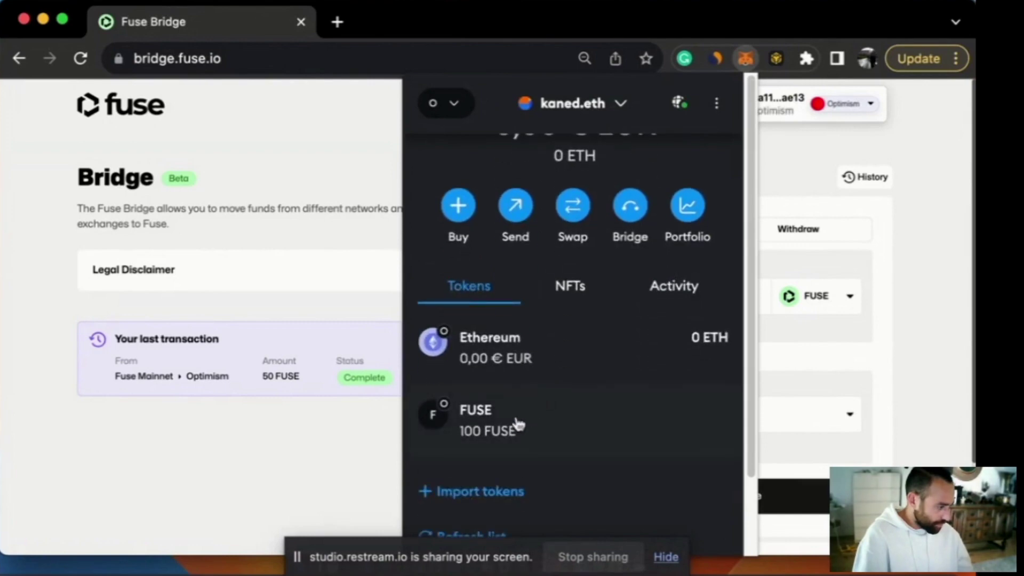
{"action": "scroll", "coordinate": [576, 416], "scroll_direction": "up", "scroll_amount": 2}
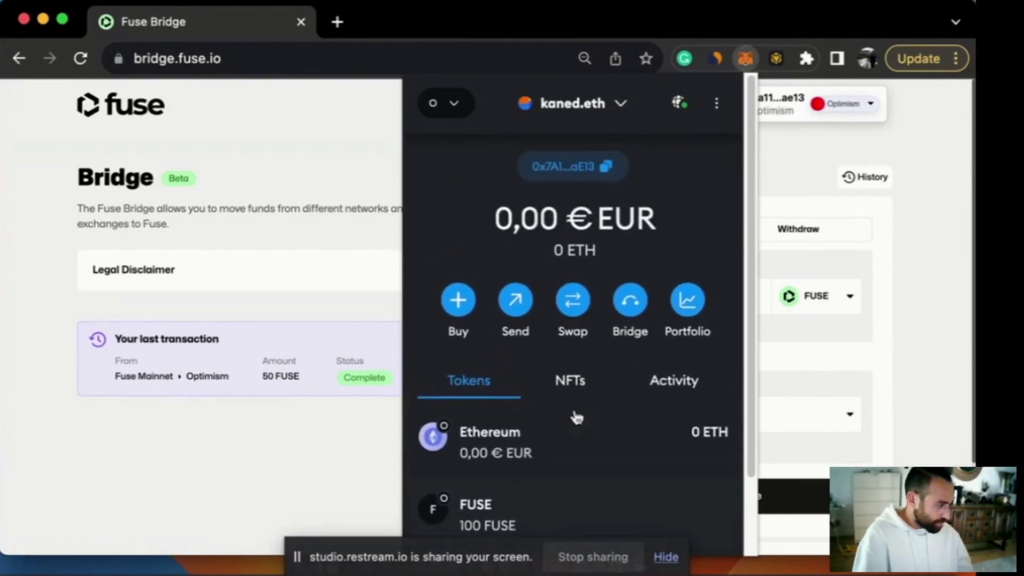
{"action": "left_click", "coordinate": [746, 60]}
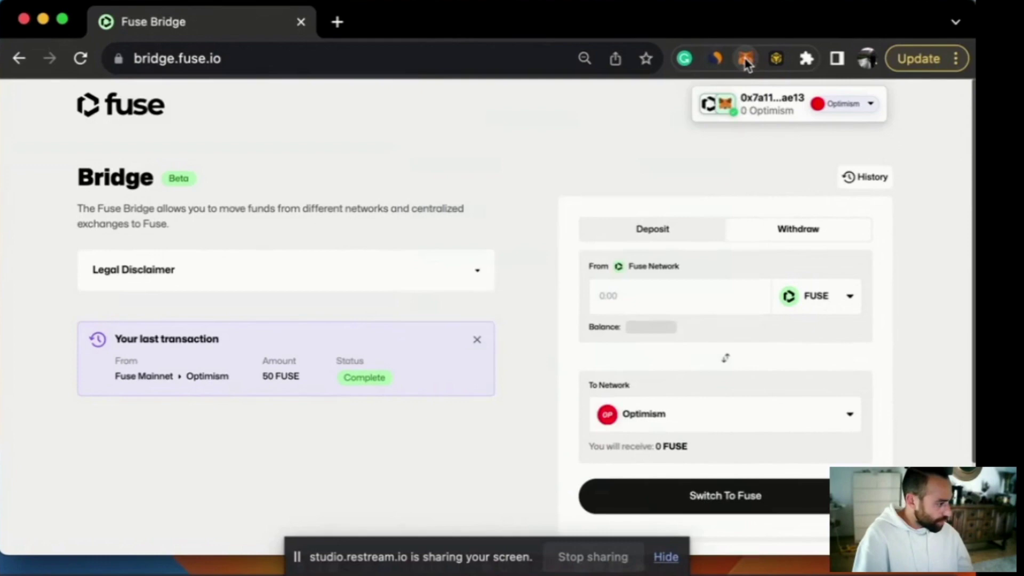